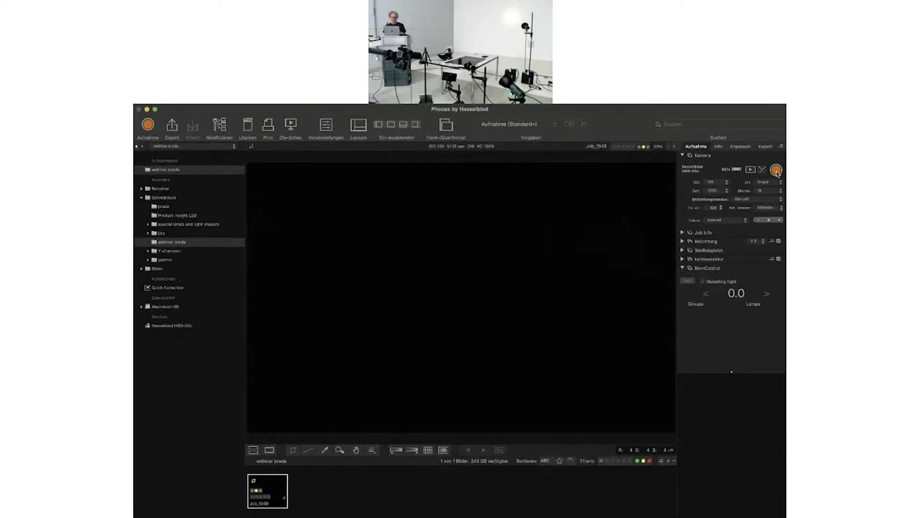
# Capture tethered test shots of the backlit perfume bottle and delete the black frame Job_1552
pyautogui.click(776, 170)
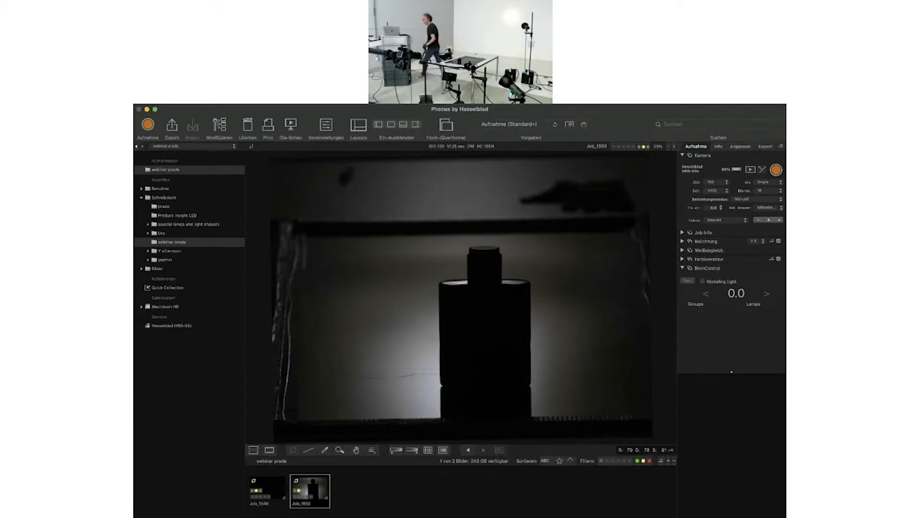
pyautogui.click(776, 171)
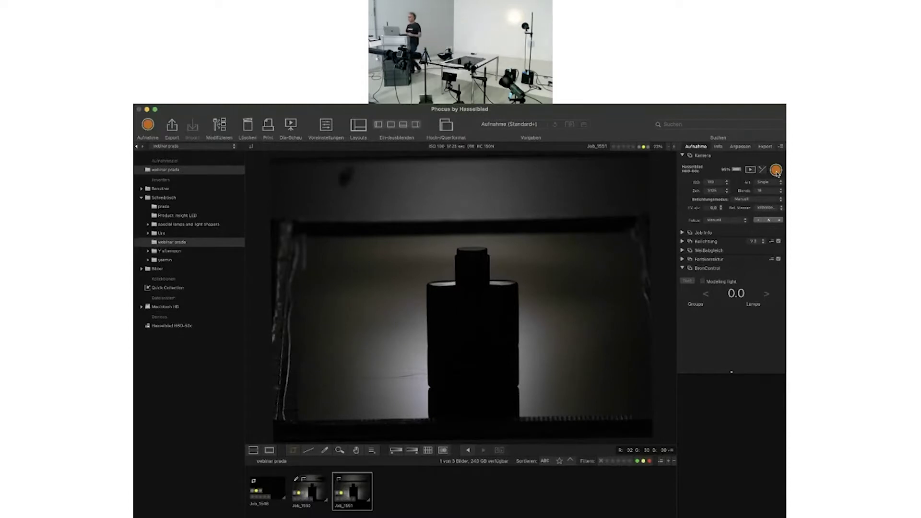
pyautogui.click(776, 170)
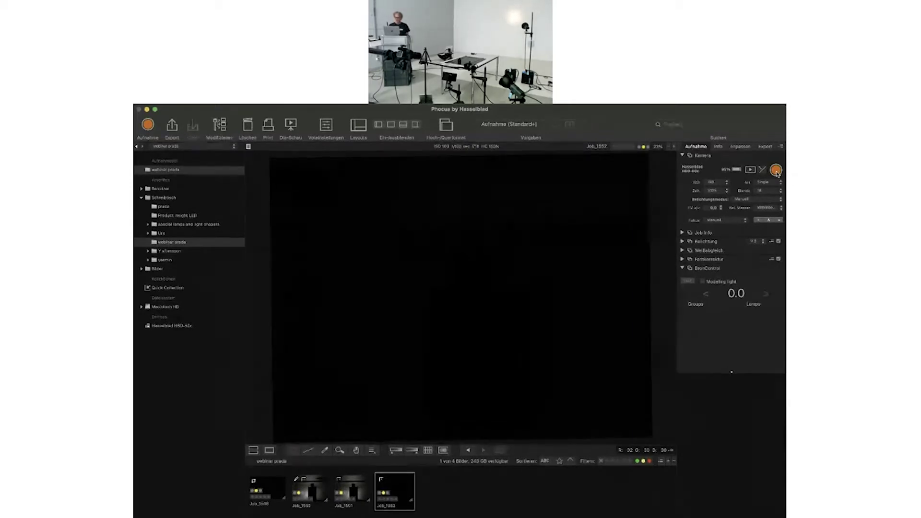
pyautogui.click(401, 487)
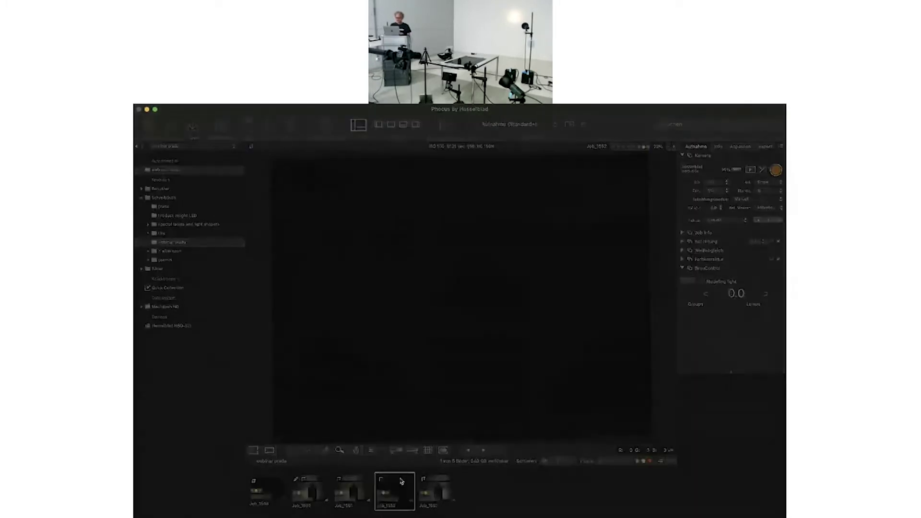
pyautogui.press('Return')
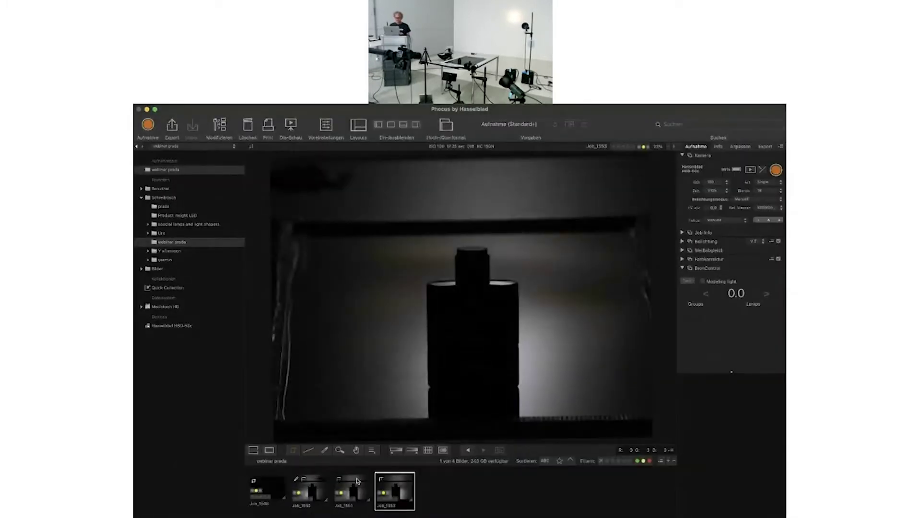
# Compare the bottle's backlighting between frames Job_1551 and Job_1553
pyautogui.click(357, 482)
pyautogui.press('Right')
pyautogui.click(359, 481)
pyautogui.click(388, 482)
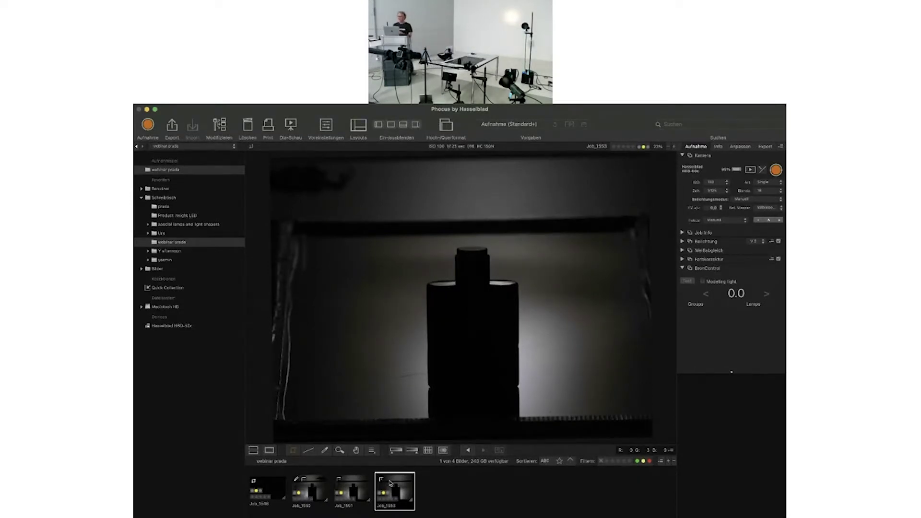
# Capture five more tethered shots of the backlit bottle
pyautogui.click(776, 171)
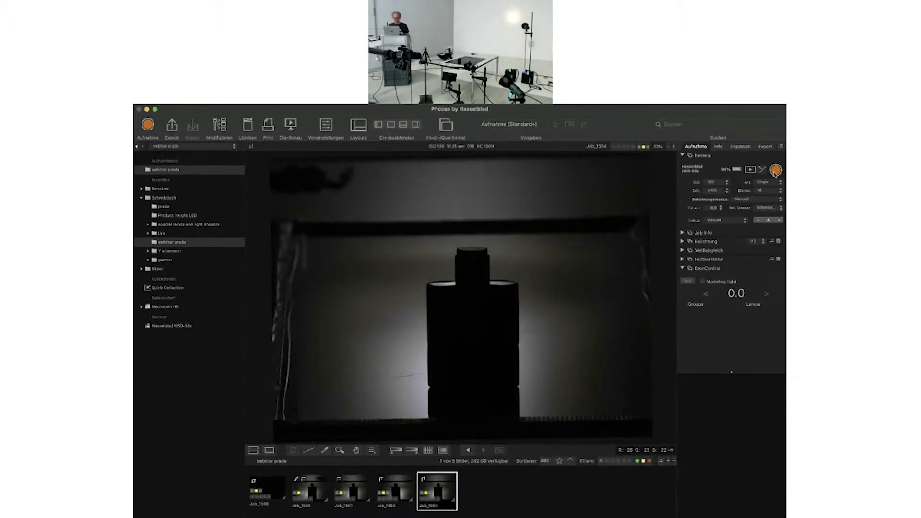
pyautogui.click(776, 171)
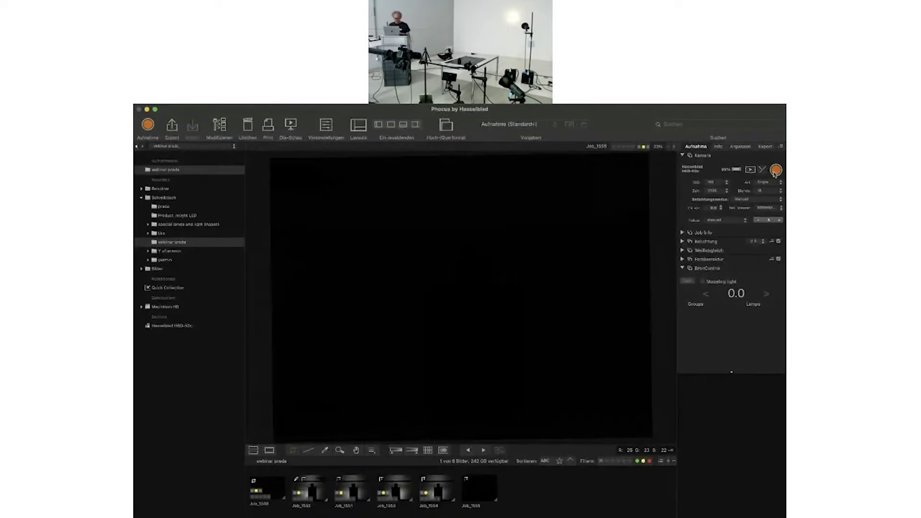
pyautogui.click(775, 171)
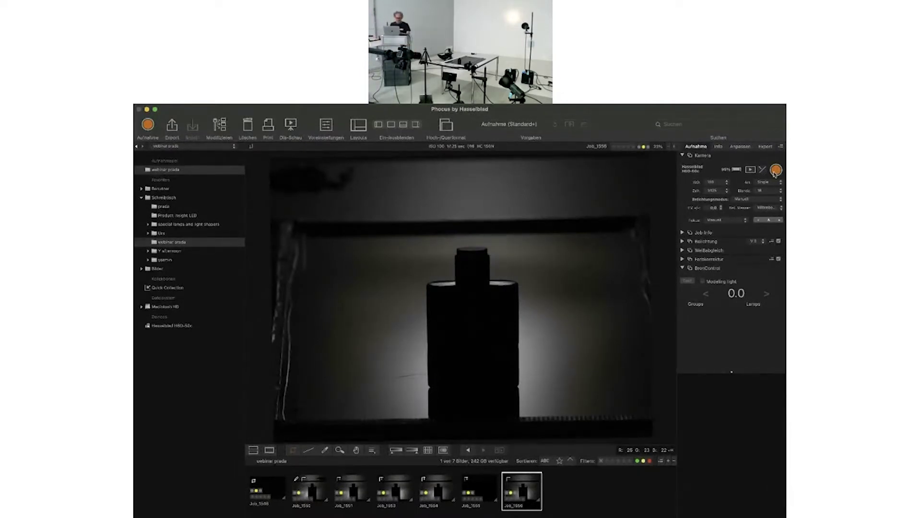
pyautogui.click(775, 171)
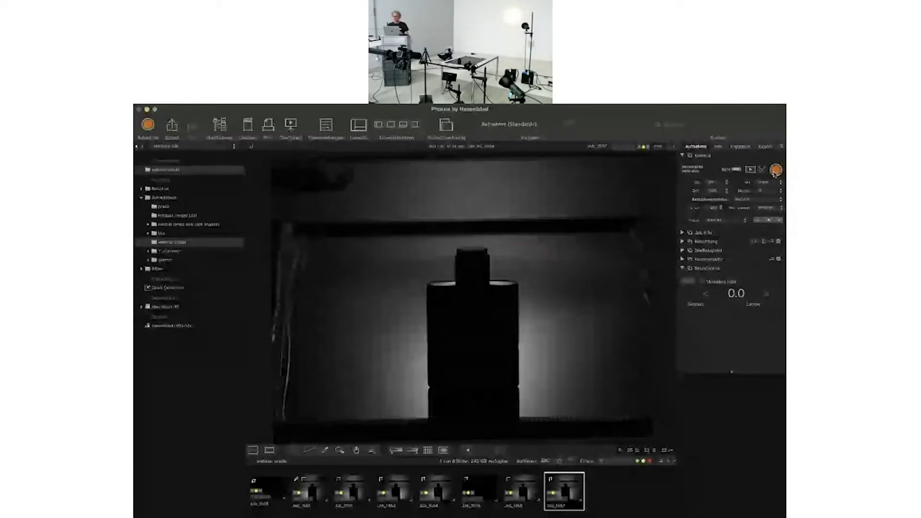
pyautogui.click(775, 173)
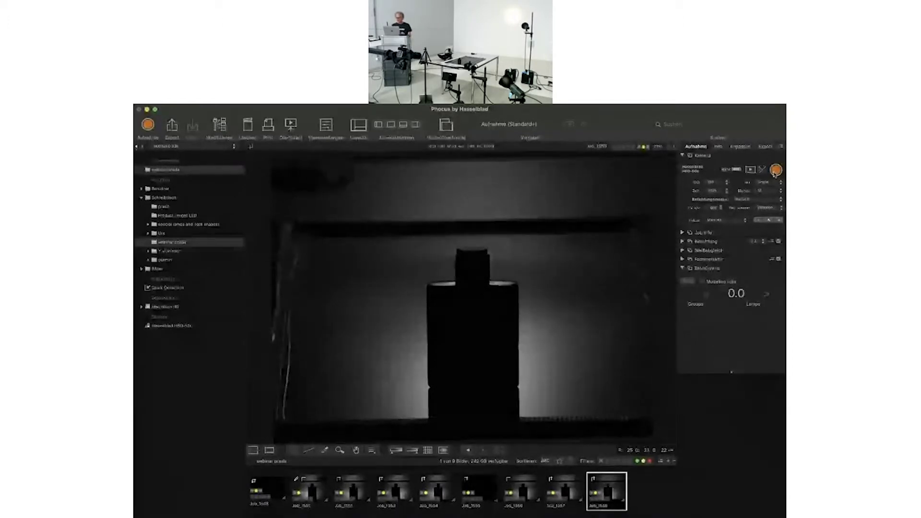
# Flip repeatedly between the two newest shots to compare the background light around the bottle
pyautogui.press('Left')
pyautogui.press('Right')
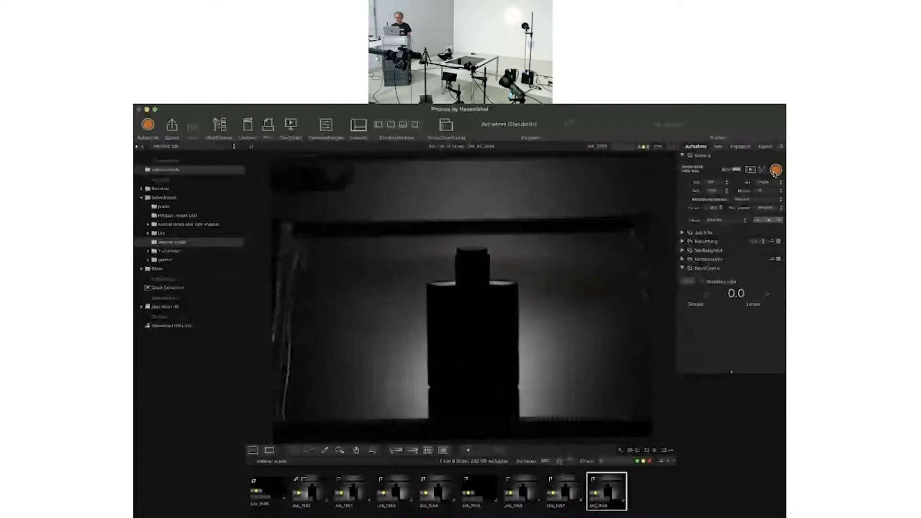
pyautogui.press('Left')
pyautogui.press('Right')
pyautogui.press('Left')
pyautogui.press('Right')
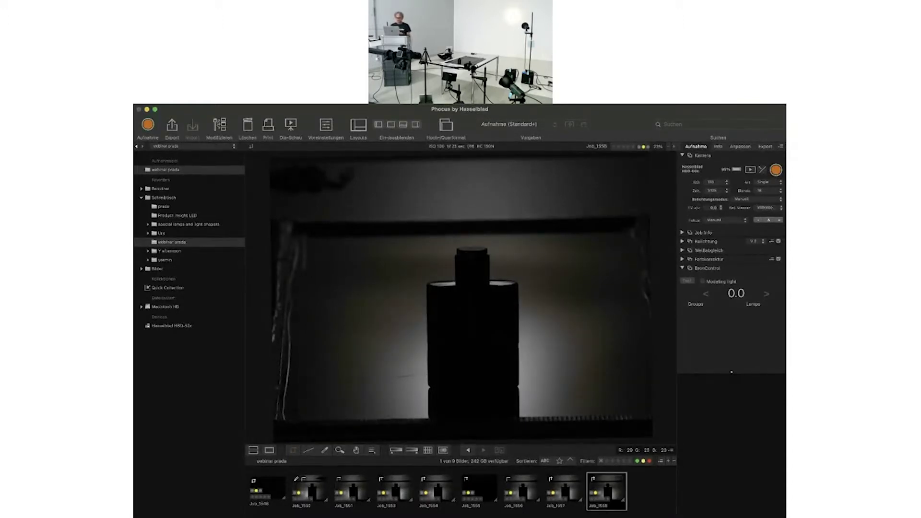
# Zoom to 100% to inspect the highlights on both shoulders of the bottle, returning to the full view
pyautogui.click(340, 451)
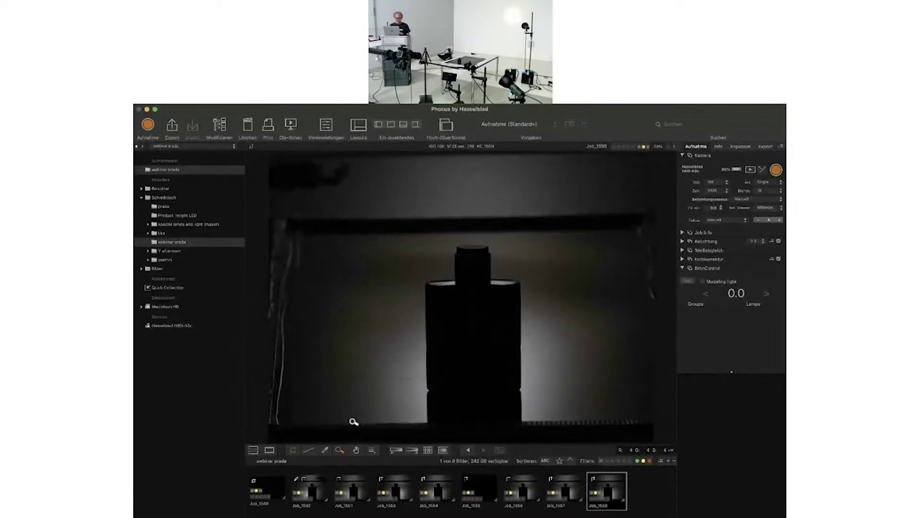
pyautogui.click(441, 289)
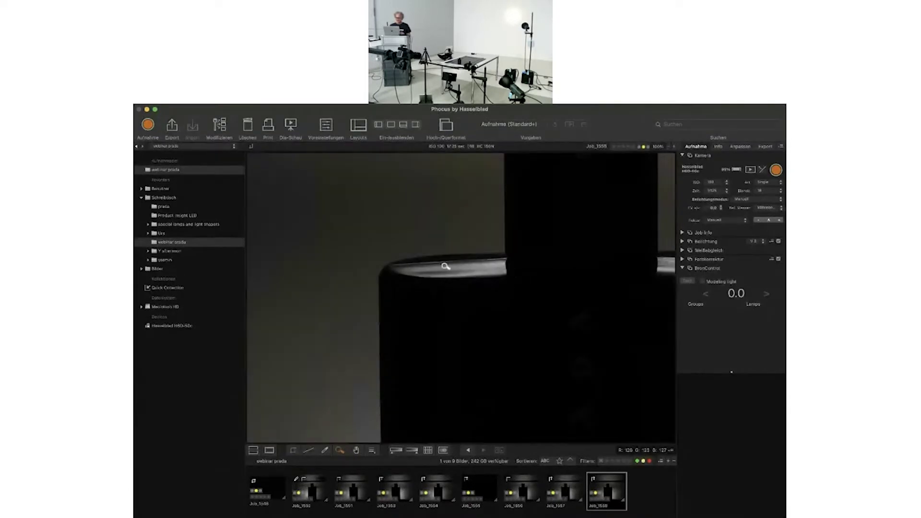
pyautogui.click(485, 264)
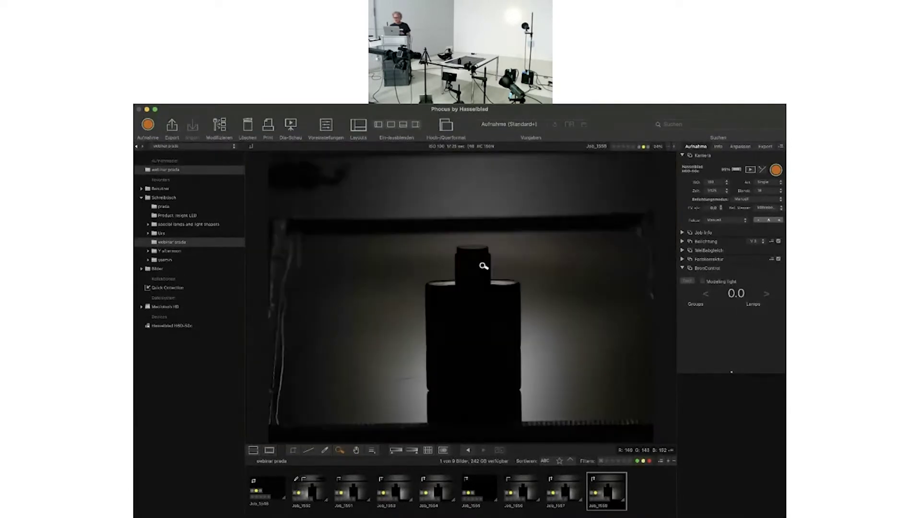
pyautogui.click(499, 281)
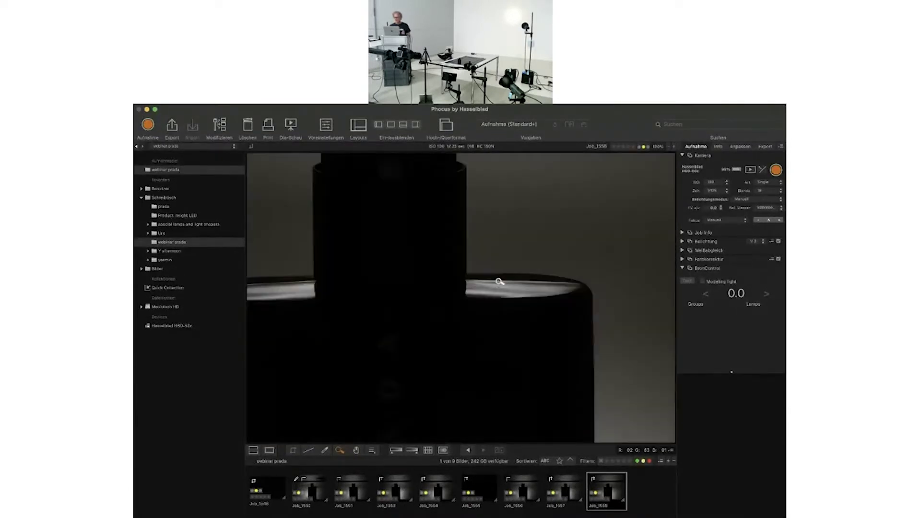
pyautogui.click(500, 281)
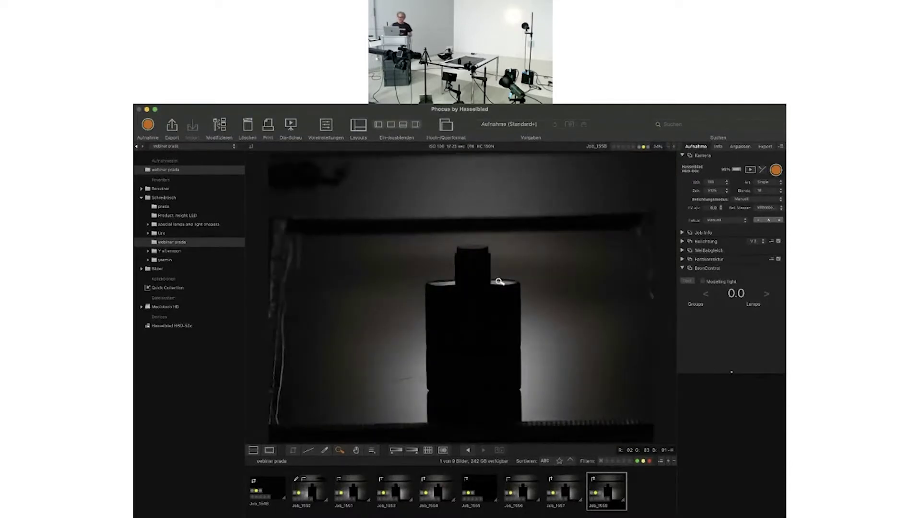
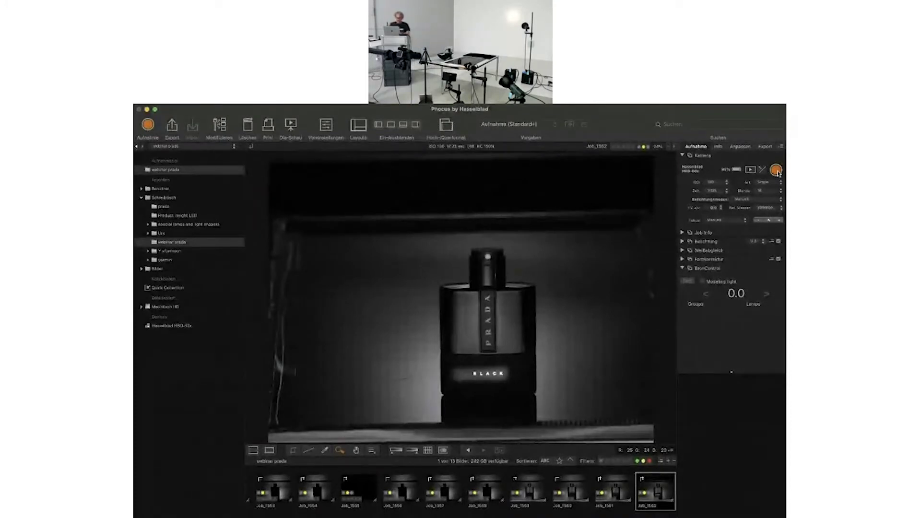
# Inspect the BLACK lettering and lower part of the bottle at 100% in the newest shots
pyautogui.click(480, 378)
pyautogui.click(487, 376)
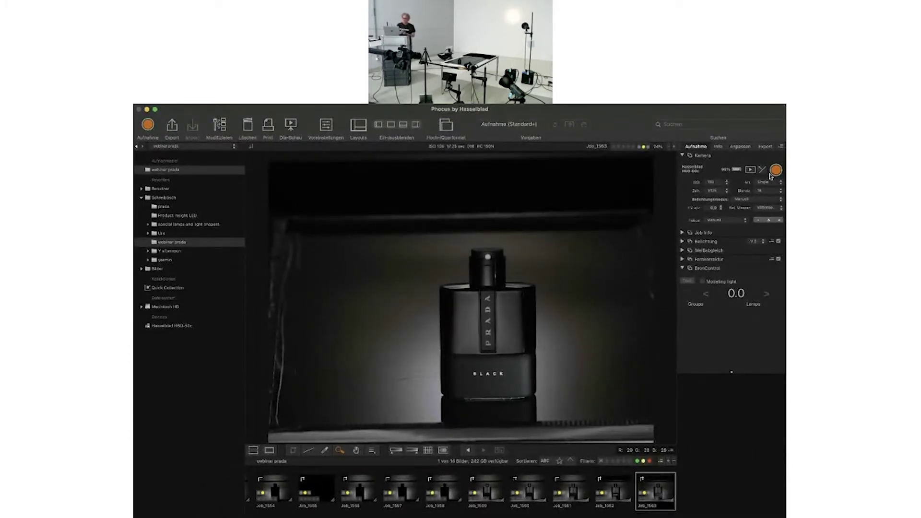
pyautogui.click(461, 391)
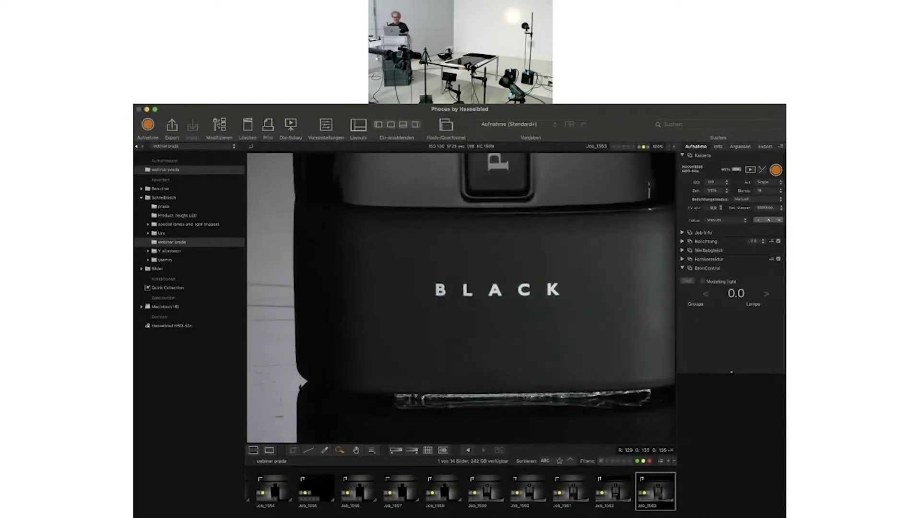
pyautogui.click(514, 370)
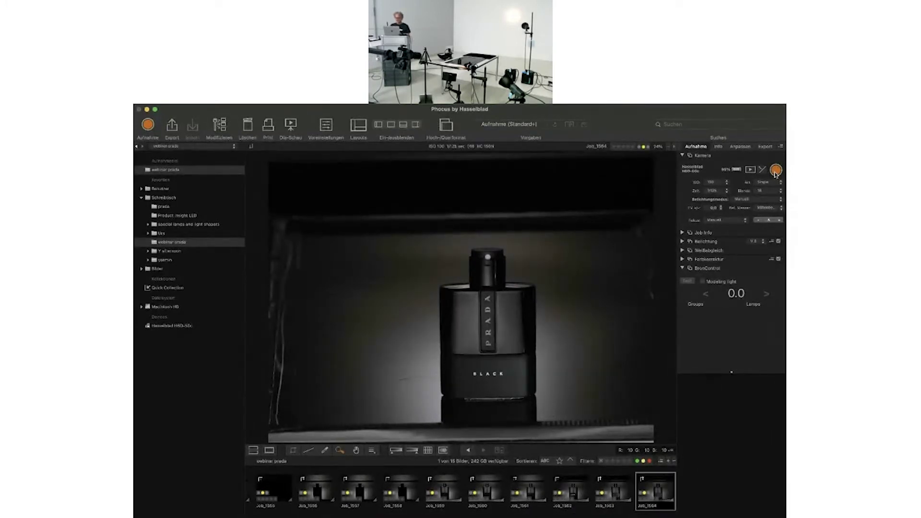
# Flip between frames Job_1563 and Job_1564 to compare the lighting on the bottle
pyautogui.press('Left')
pyautogui.press('Right')
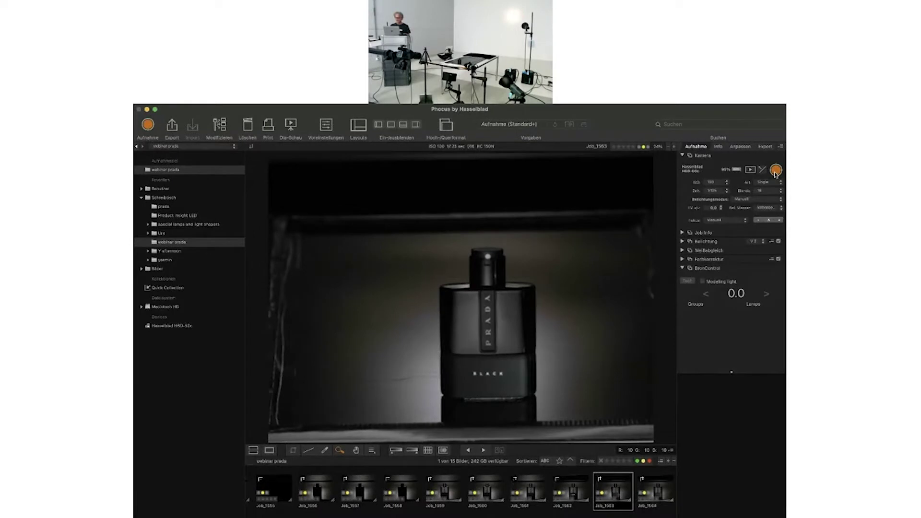
pyautogui.press('Left')
pyautogui.press('Right')
pyautogui.press('Left')
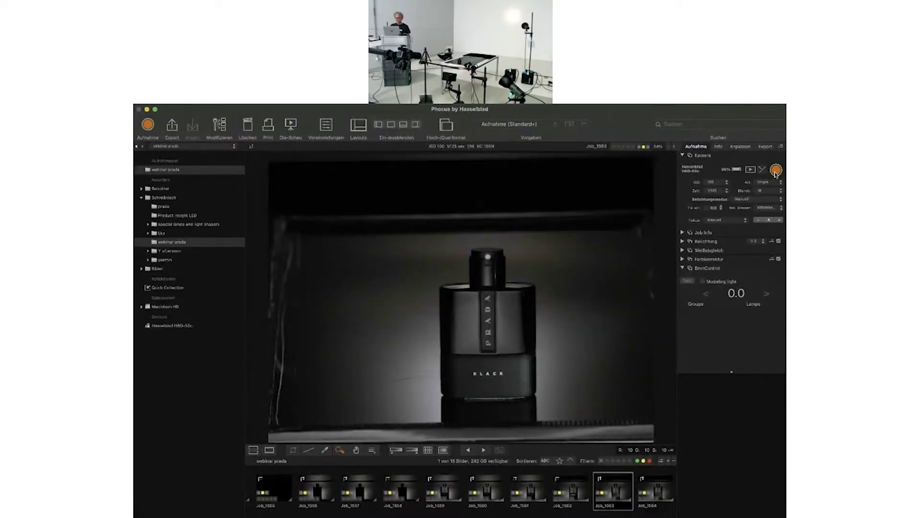
pyautogui.press('Right')
pyautogui.press('Left')
pyautogui.press('Right')
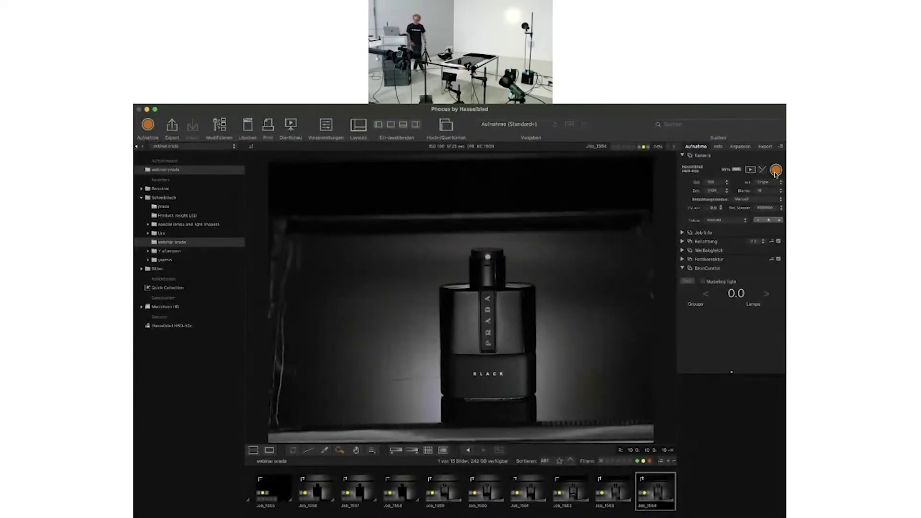
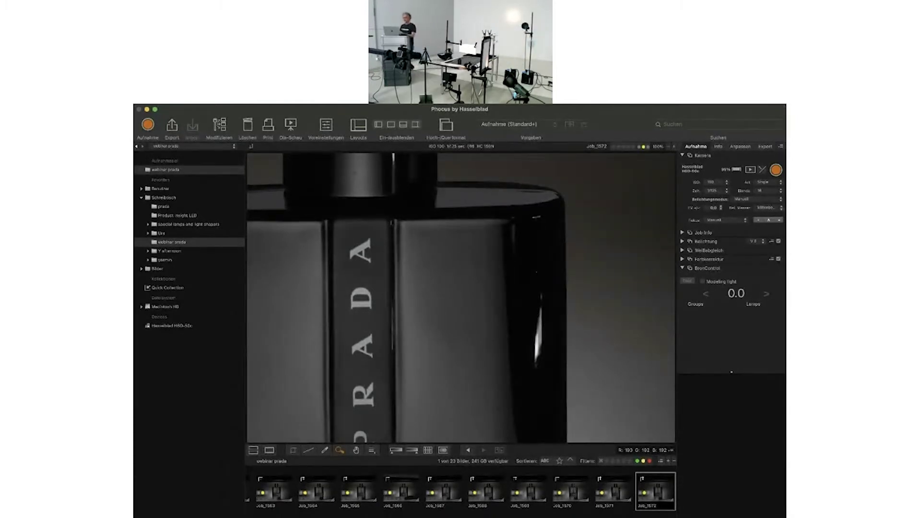
# Capture a new shot of the bottle and inspect its shoulder and cap at 100%
pyautogui.click(776, 170)
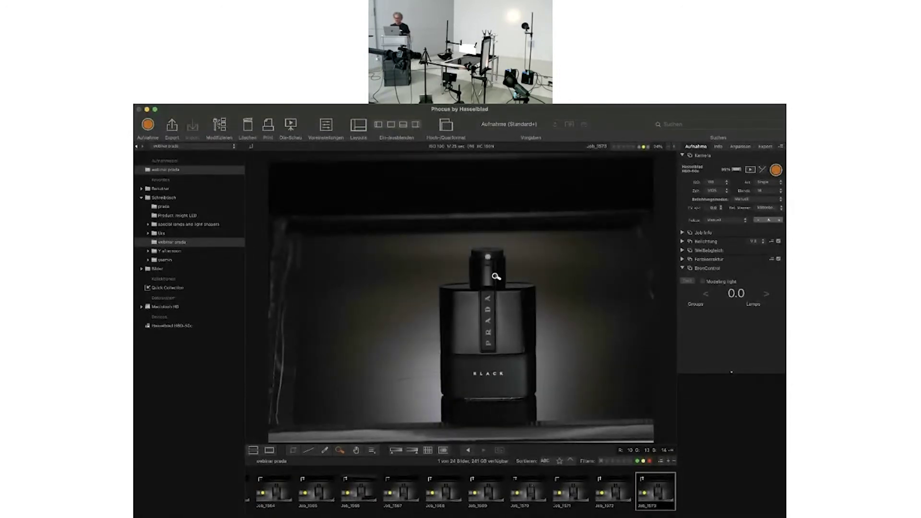
pyautogui.click(462, 286)
pyautogui.click(462, 286)
pyautogui.click(471, 287)
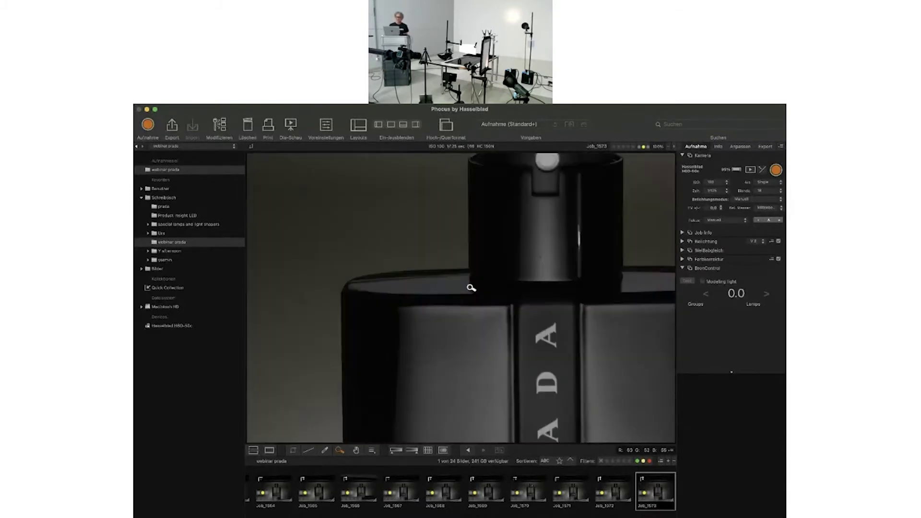
pyautogui.click(471, 288)
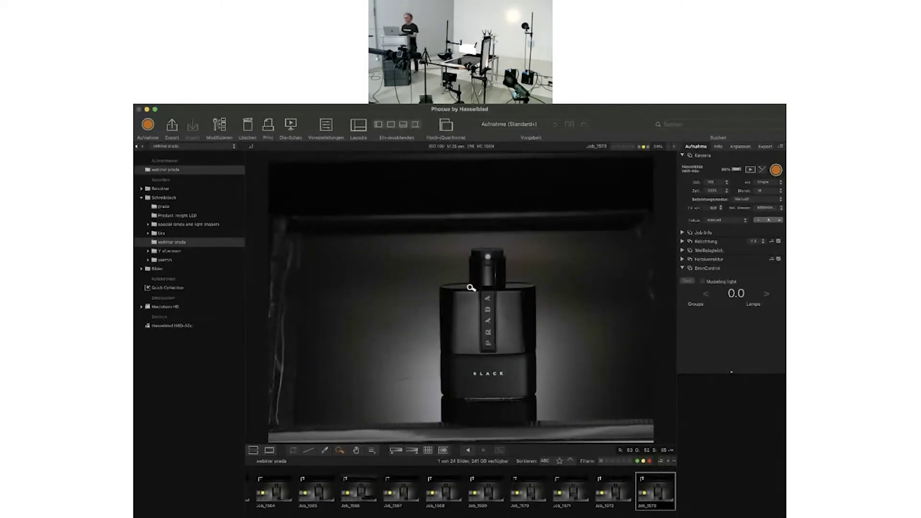
# Capture another shot of the bottle and compare it with frame Job_1573
pyautogui.click(777, 170)
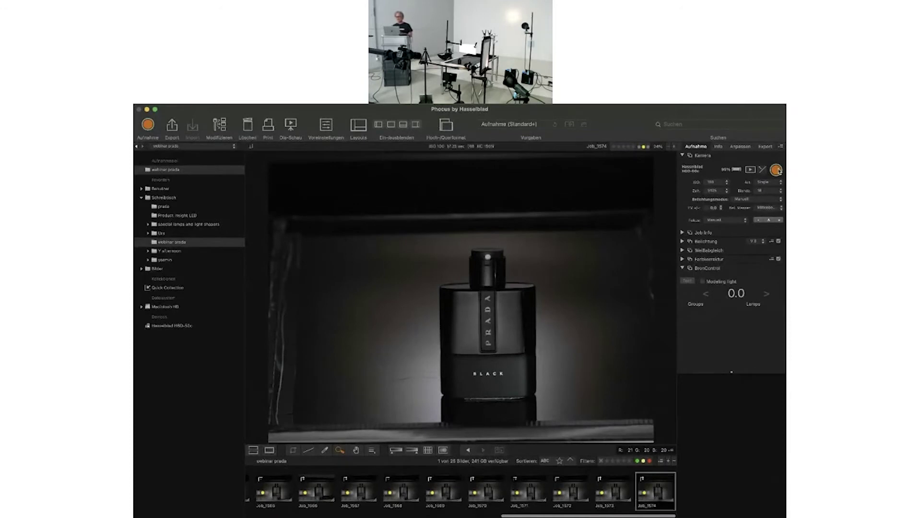
pyautogui.click(620, 496)
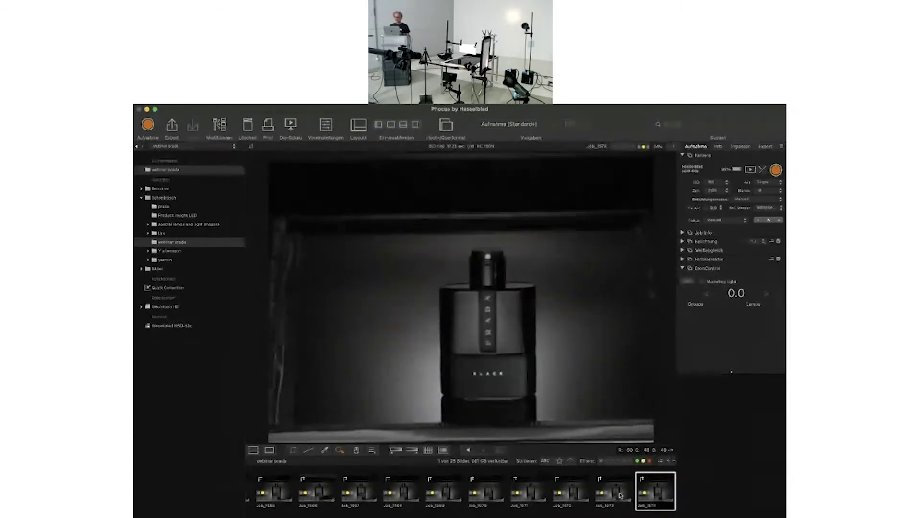
pyautogui.press('Right')
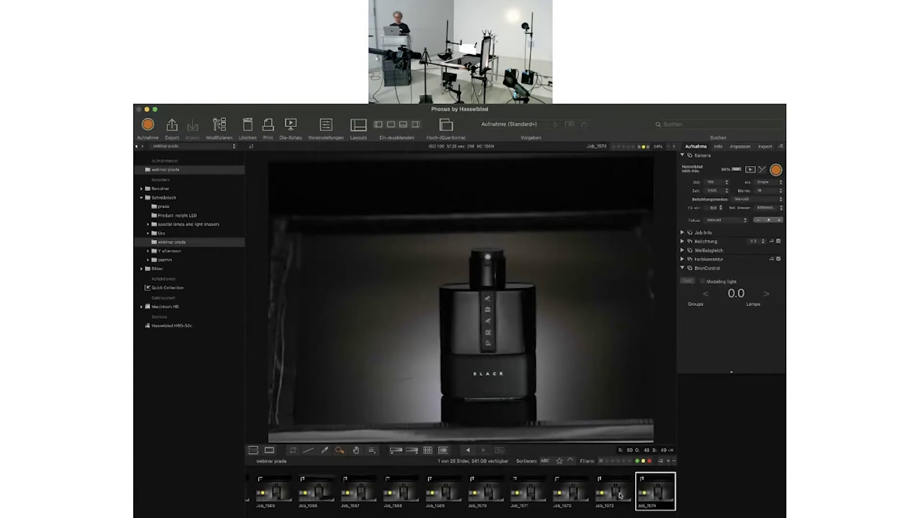
pyautogui.click(620, 495)
pyautogui.press('Right')
# Inspect the bottle's shoulder and cap at 100% in frame Job_1574
pyautogui.click(474, 285)
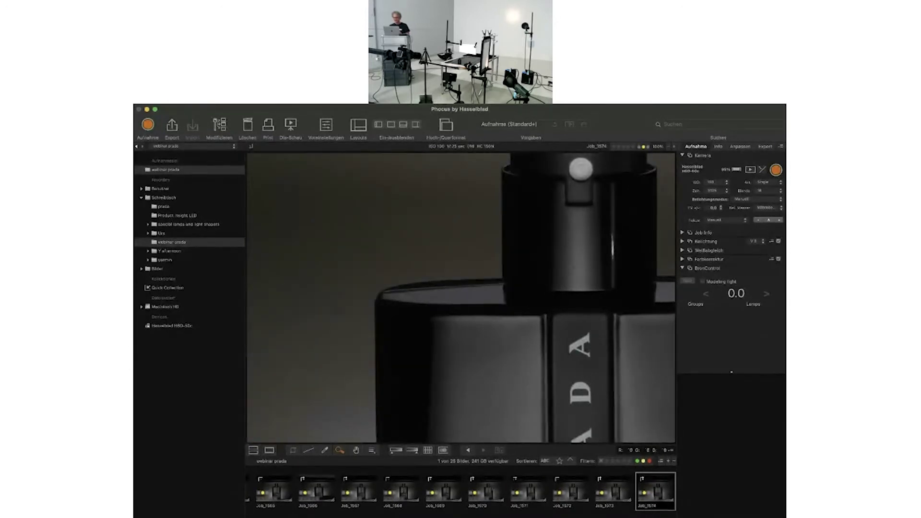
pyautogui.click(613, 272)
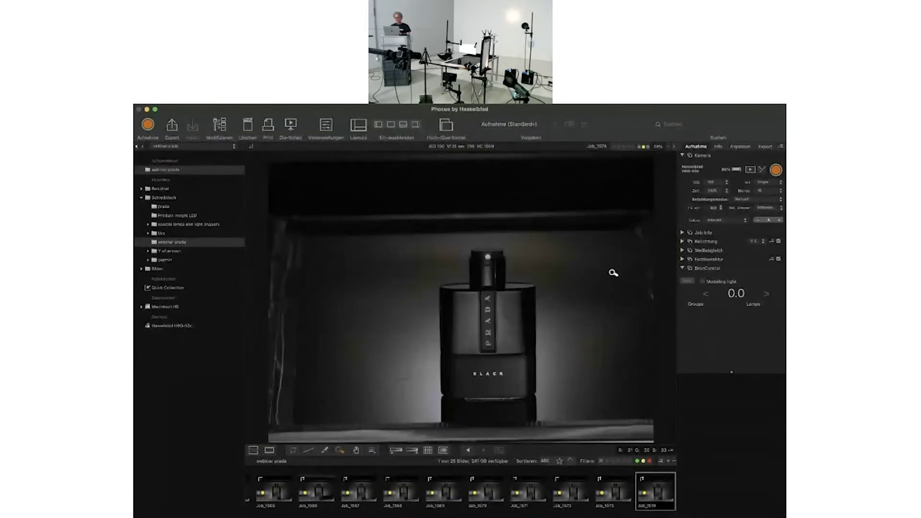
pyautogui.click(464, 288)
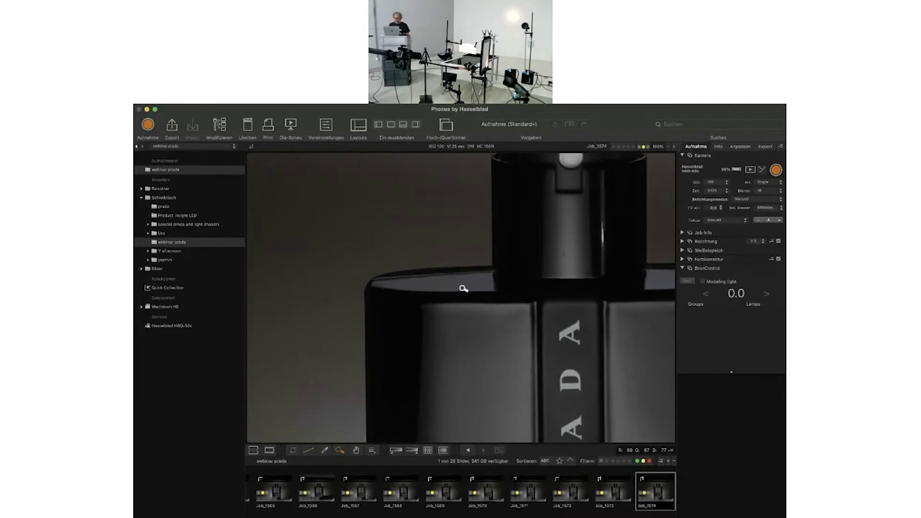
# Capture two more shots of the bottle and bring the latest one back to the full-frame view
pyautogui.click(778, 171)
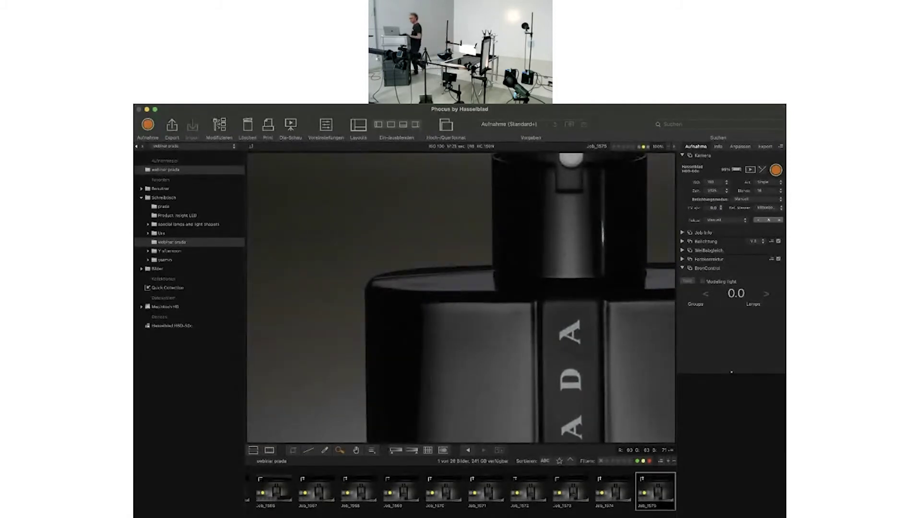
pyautogui.click(777, 176)
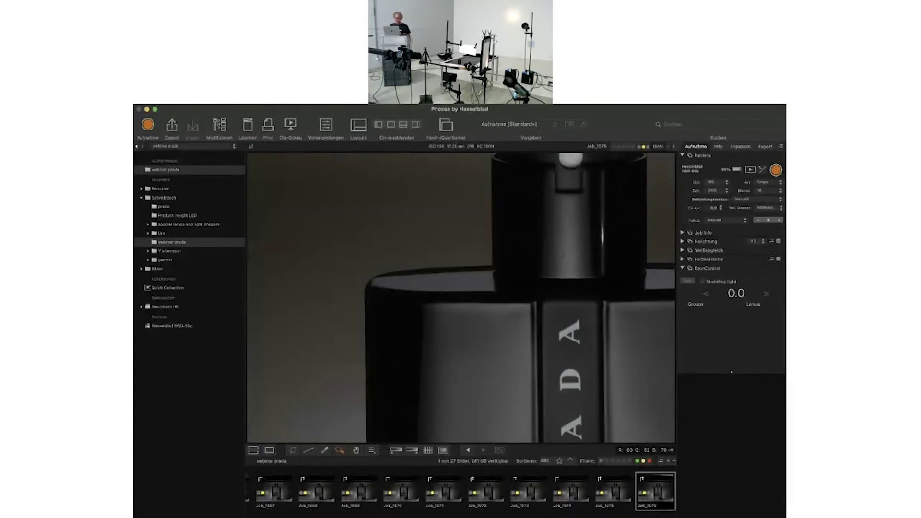
pyautogui.click(415, 288)
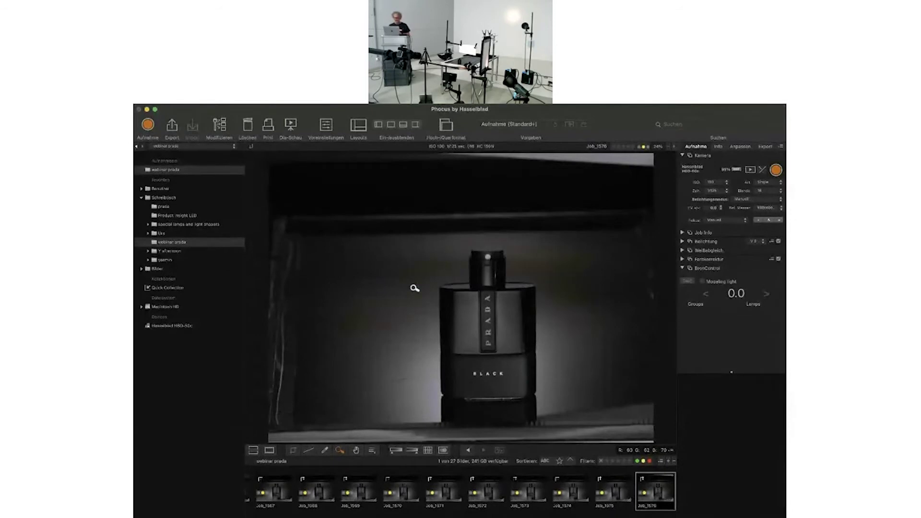
# Inspect frame Job_1576 by alternating between the bottle's shoulder at 100% and the whole image
pyautogui.click(462, 290)
pyautogui.click(447, 281)
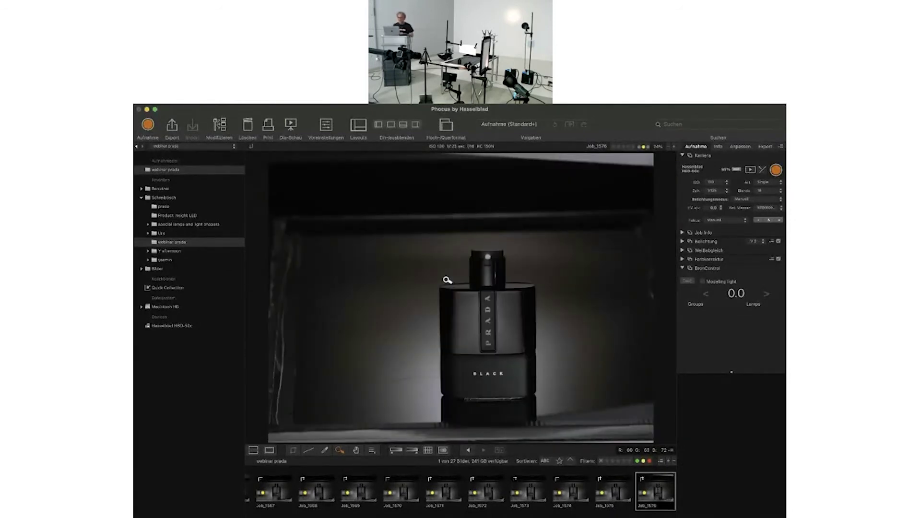
pyautogui.click(460, 291)
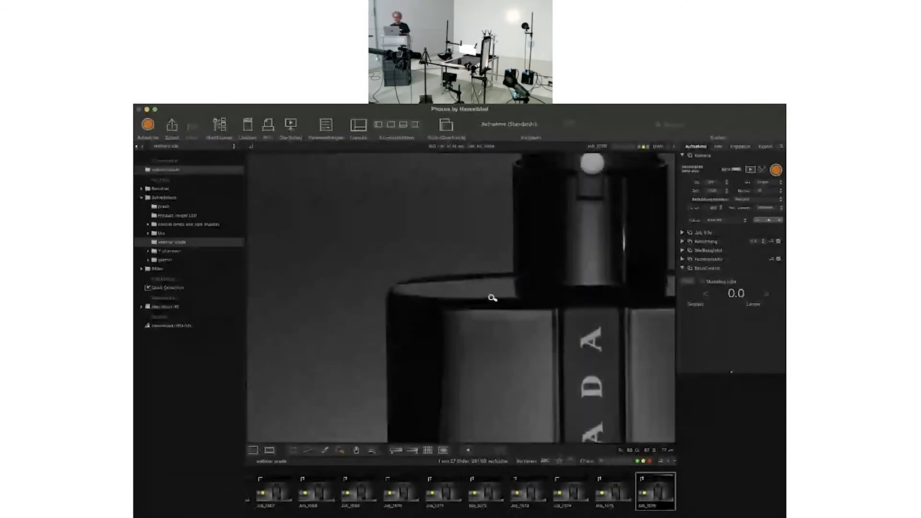
pyautogui.click(492, 298)
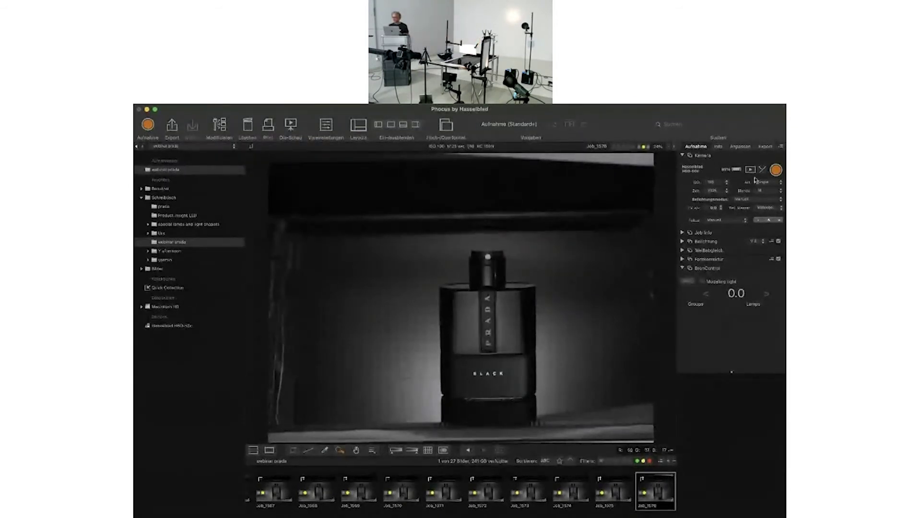
# Capture a new shot of the bottle and check its shoulder and cap at 100% against the full view
pyautogui.click(775, 171)
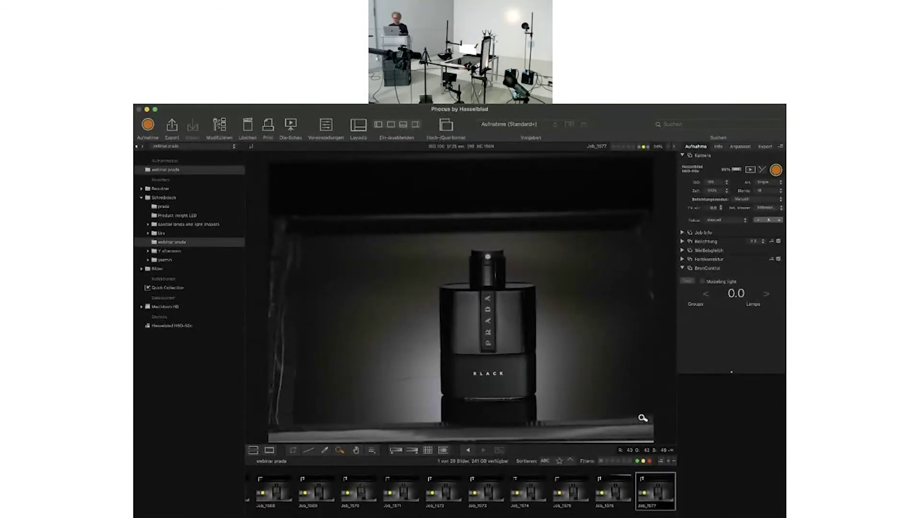
pyautogui.click(464, 292)
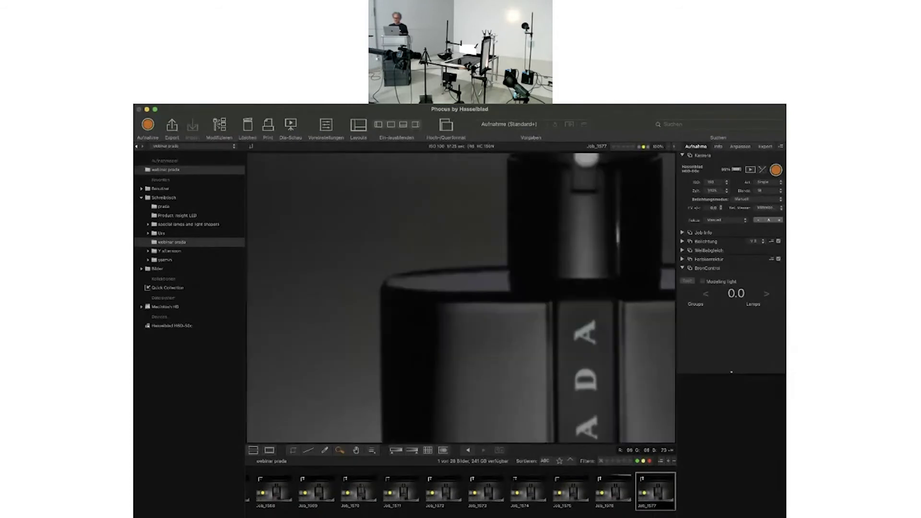
pyautogui.press('super+0')
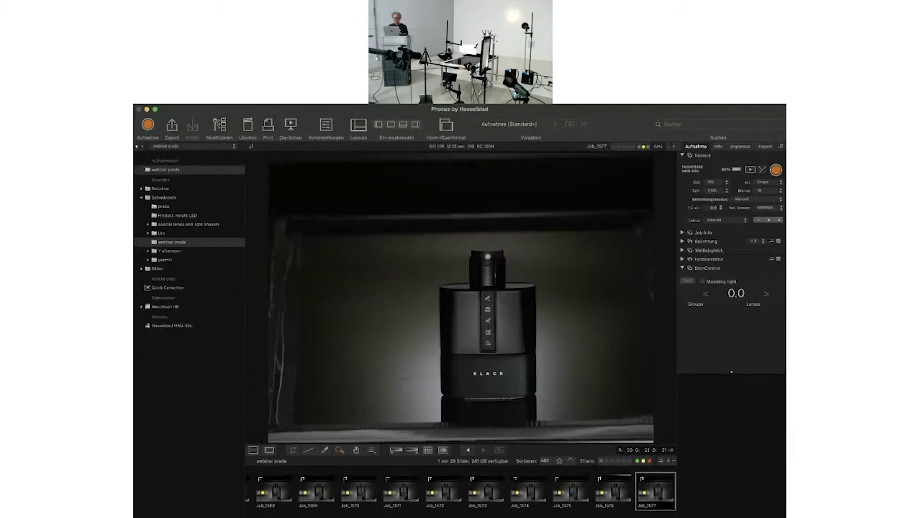
pyautogui.press('super+1')
pyautogui.press('super+0')
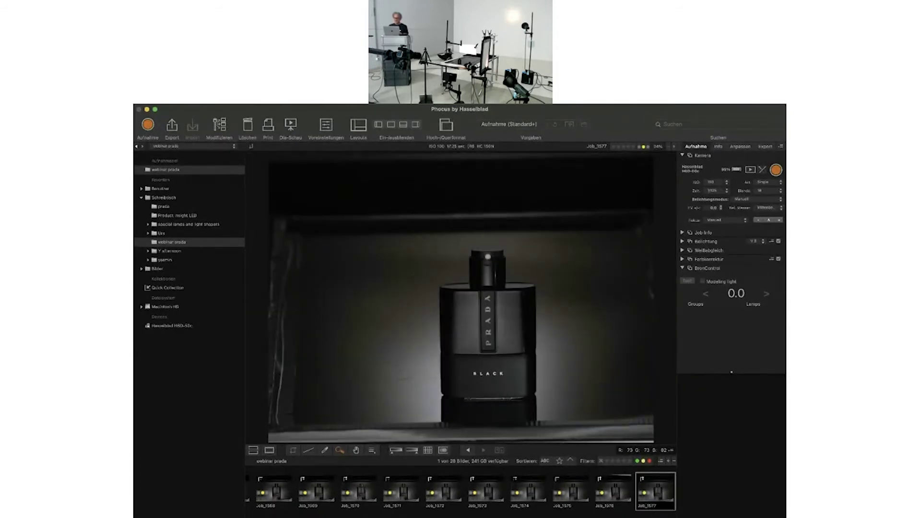
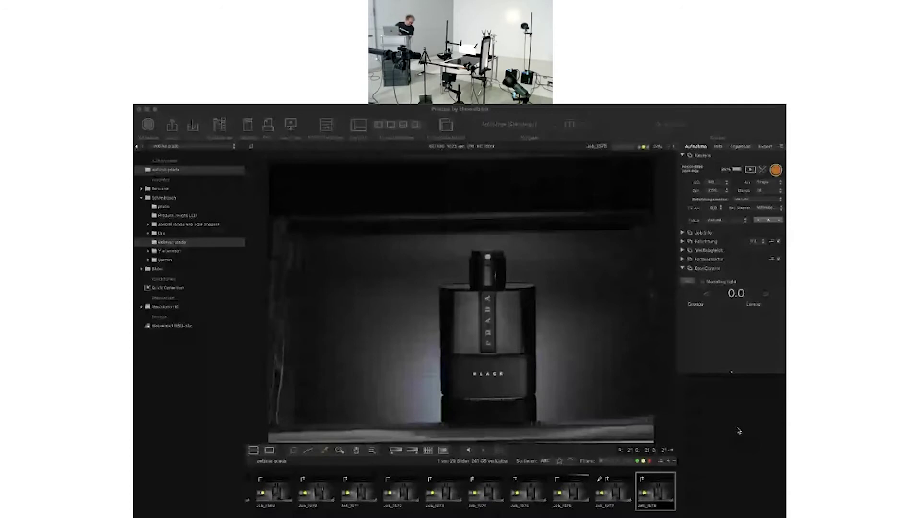
# Capture another shot of the bottle and compare it with frame Job_1578
pyautogui.click(739, 431)
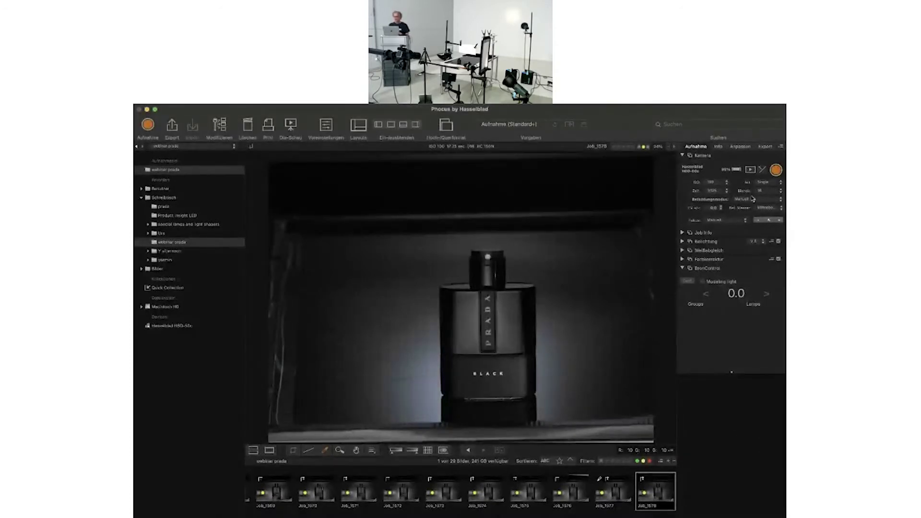
pyautogui.click(776, 170)
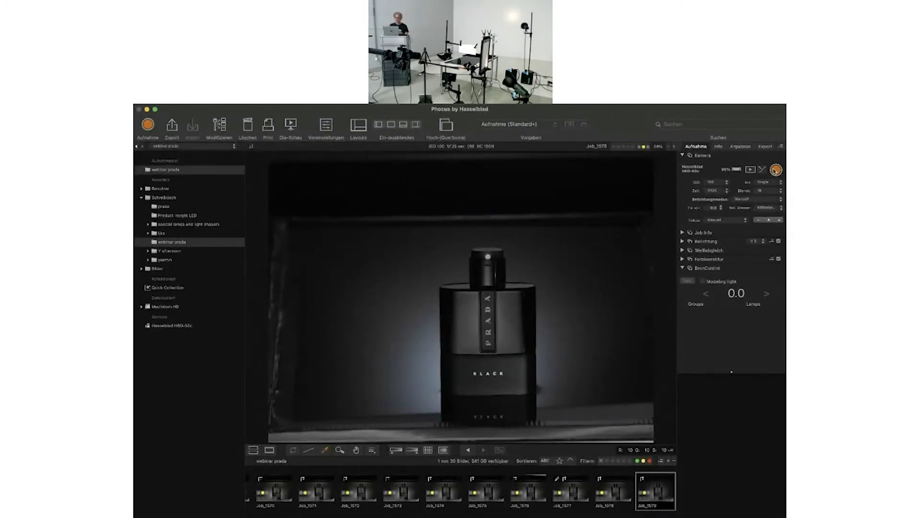
pyautogui.click(620, 486)
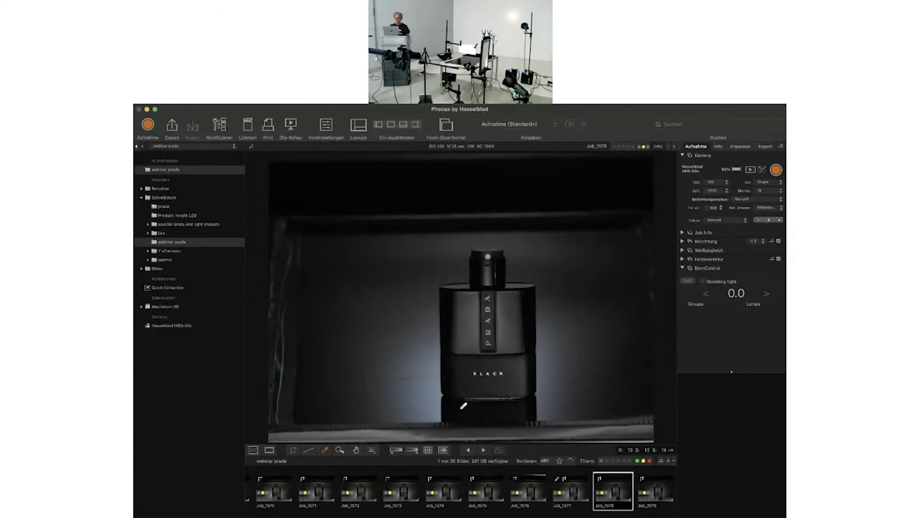
pyautogui.click(663, 486)
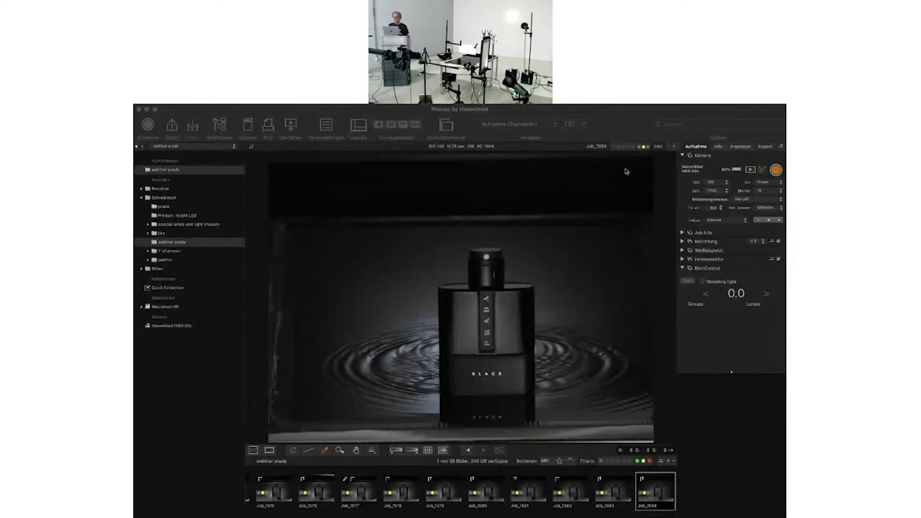
# Compare the water ripples around the bottle in frames Job_1581 to Job_1584
pyautogui.click(629, 117)
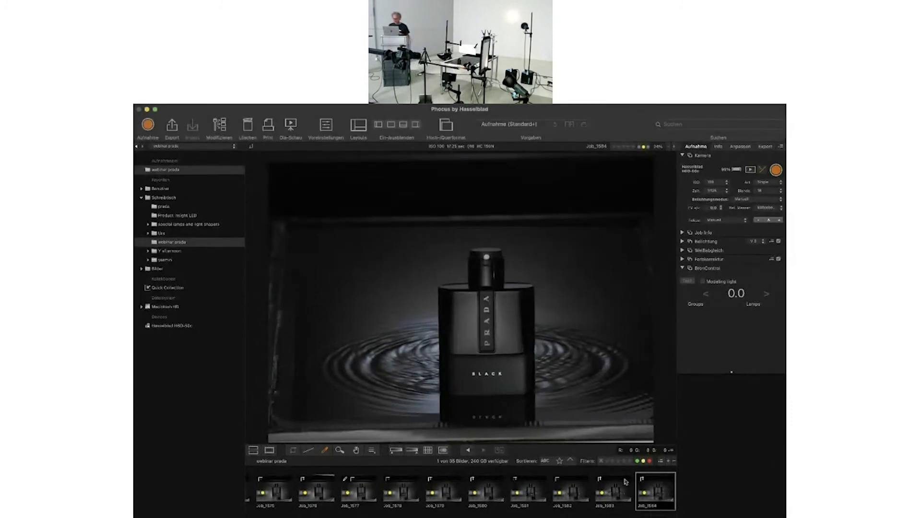
pyautogui.click(623, 486)
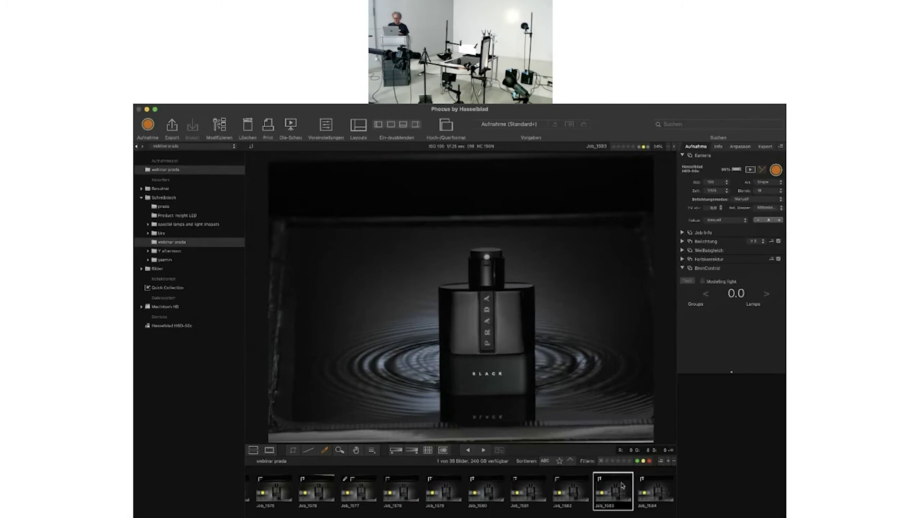
pyautogui.click(576, 486)
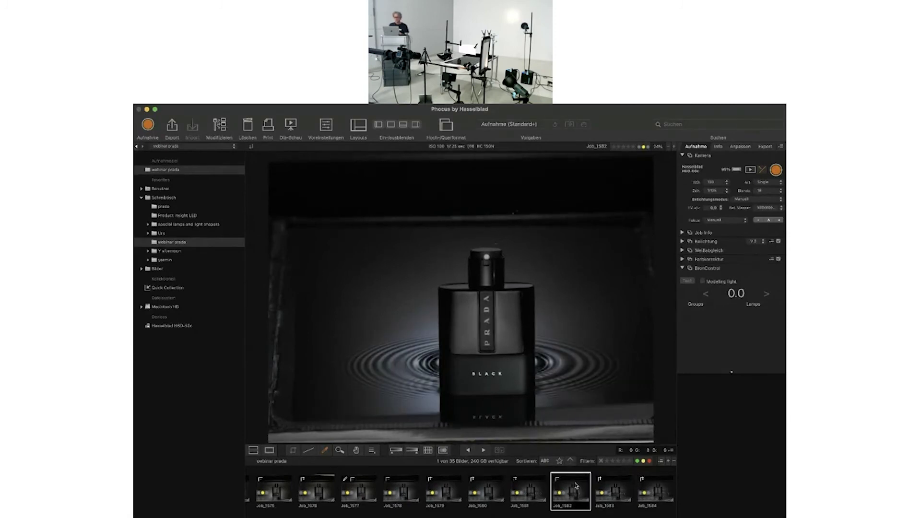
pyautogui.click(530, 482)
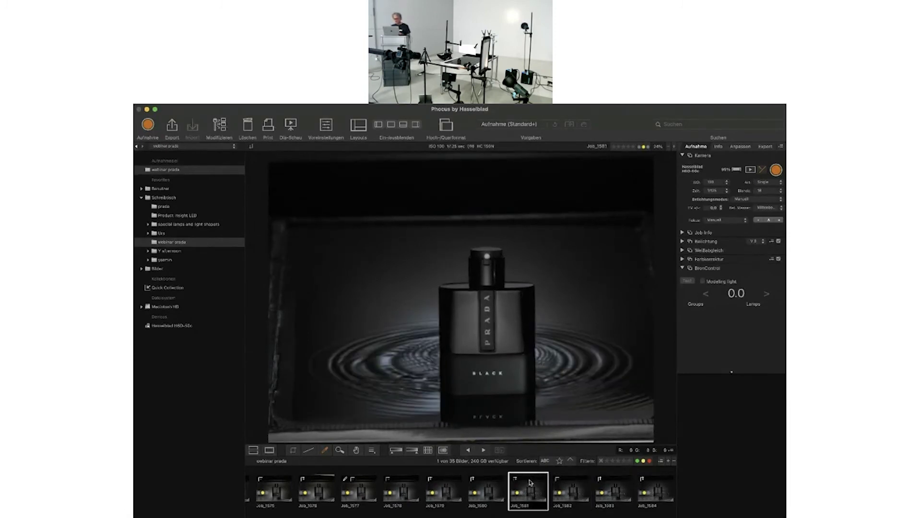
pyautogui.click(569, 486)
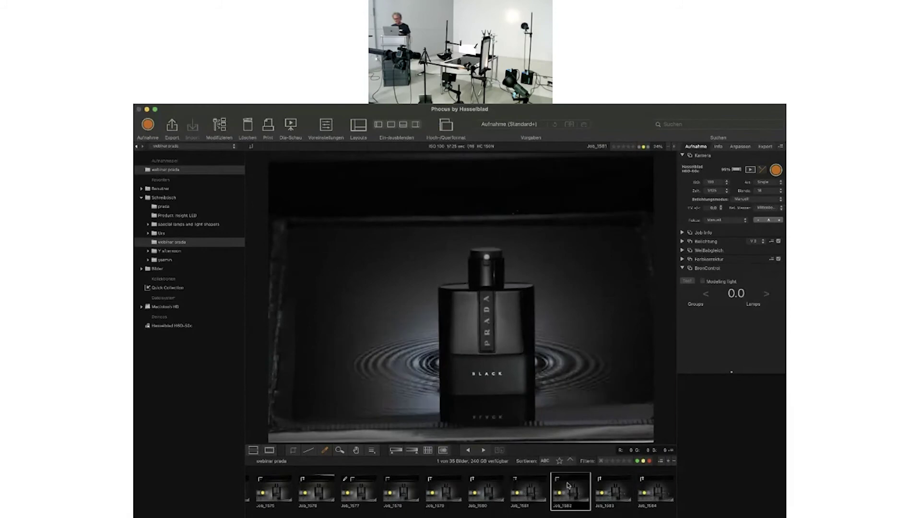
pyautogui.click(617, 485)
pyautogui.click(659, 488)
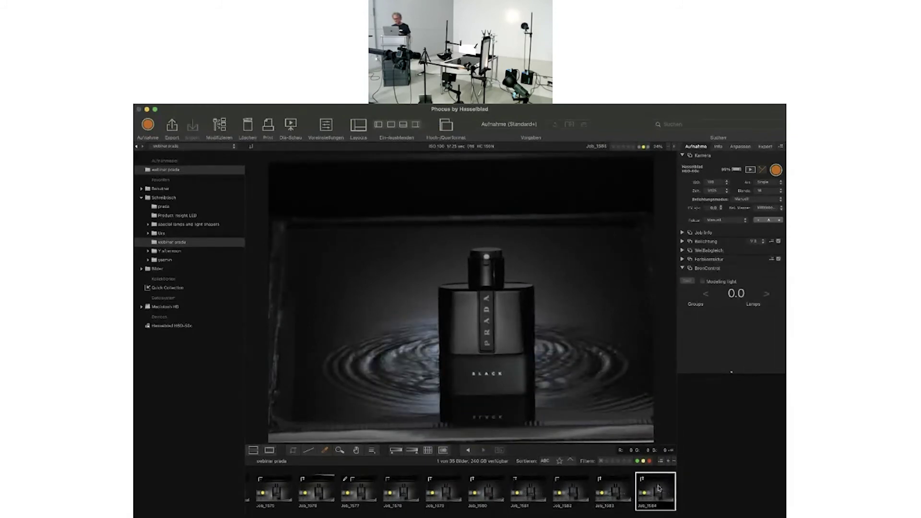
# Review the ripple shots backwards from frame Job_1588 to Job_1582
pyautogui.click(579, 486)
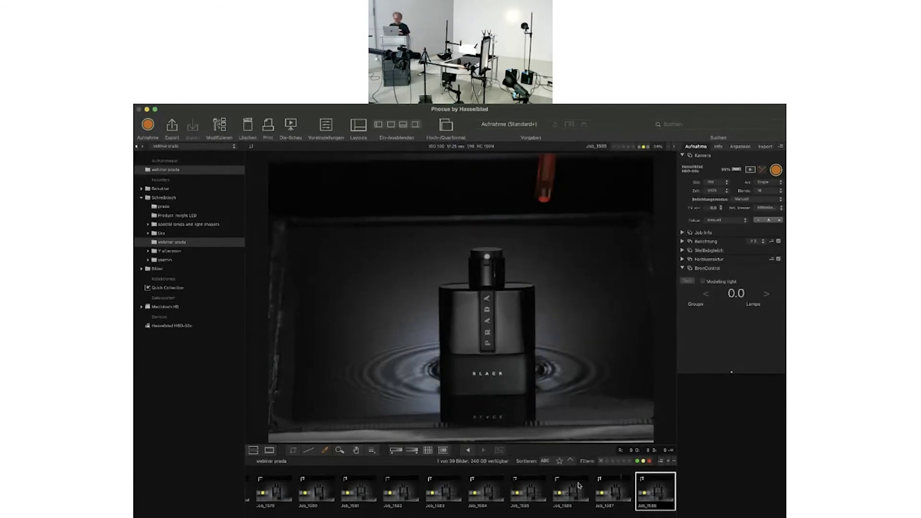
pyautogui.press('Left')
pyautogui.press('Left')
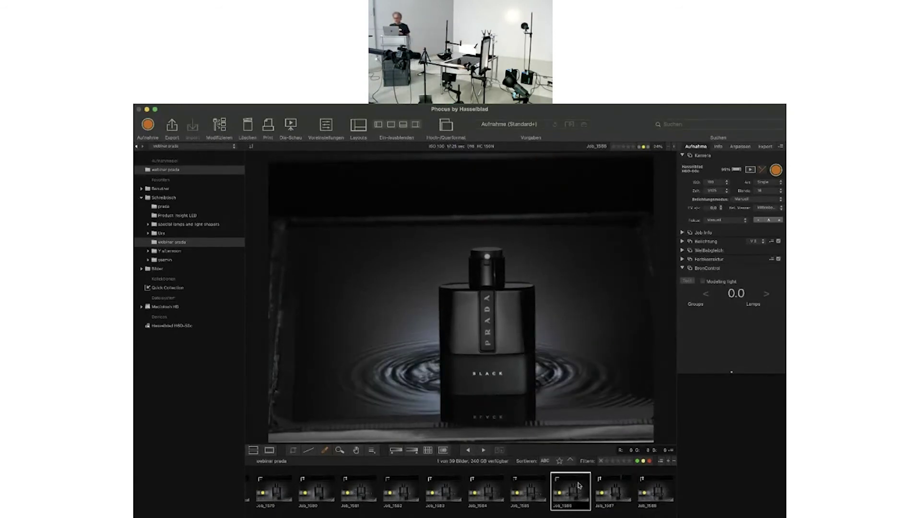
pyautogui.press('Left')
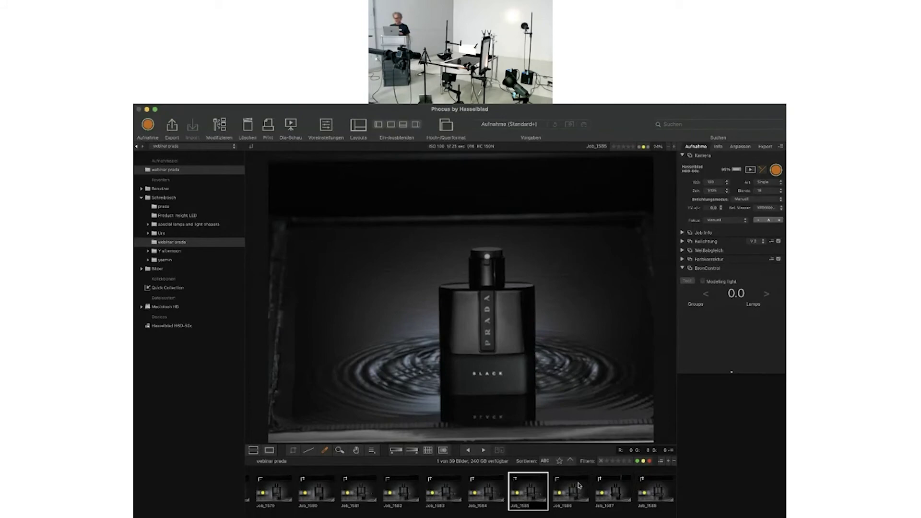
pyautogui.press('Left')
pyautogui.press('Left')
pyautogui.press('Left')
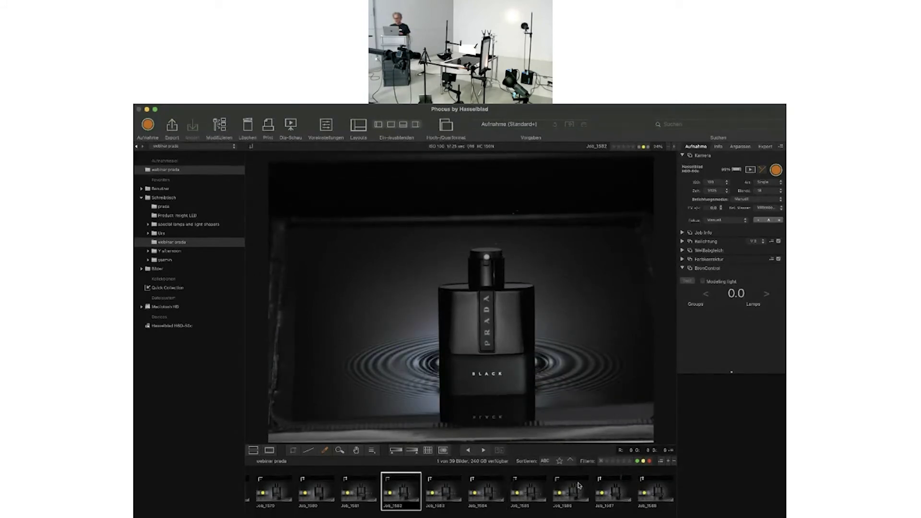
# Go through the ripple shots forwards from frame Job_1582 to Job_1588, comparing the wave patterns
pyautogui.press('Right')
pyautogui.press('Right')
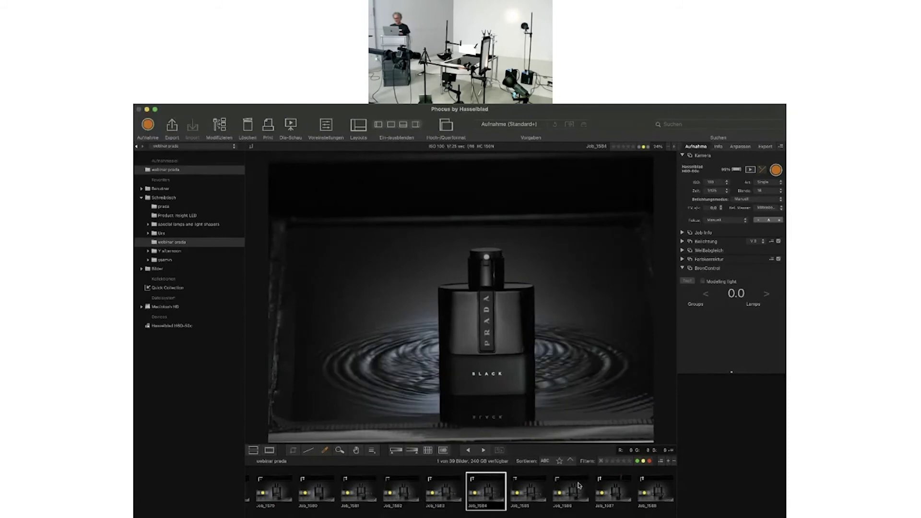
pyautogui.press('Right')
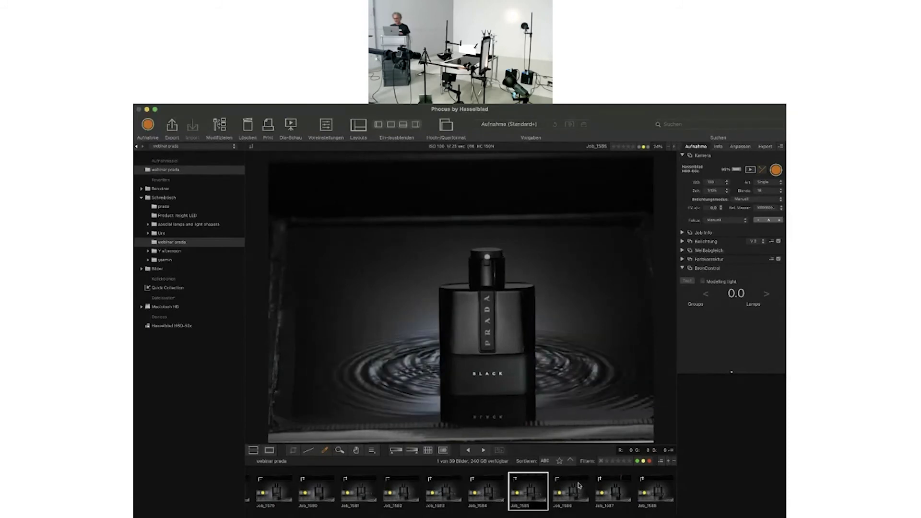
pyautogui.press('Right')
pyautogui.press('Right')
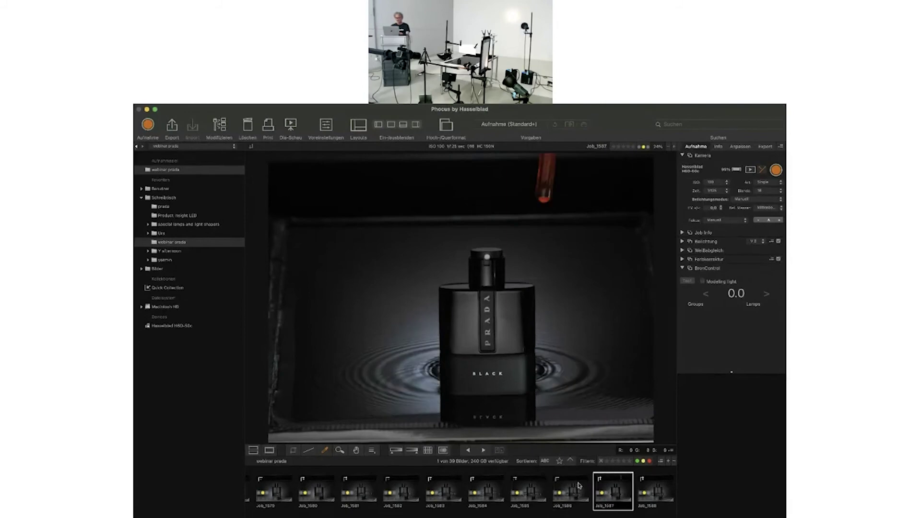
pyautogui.press('Right')
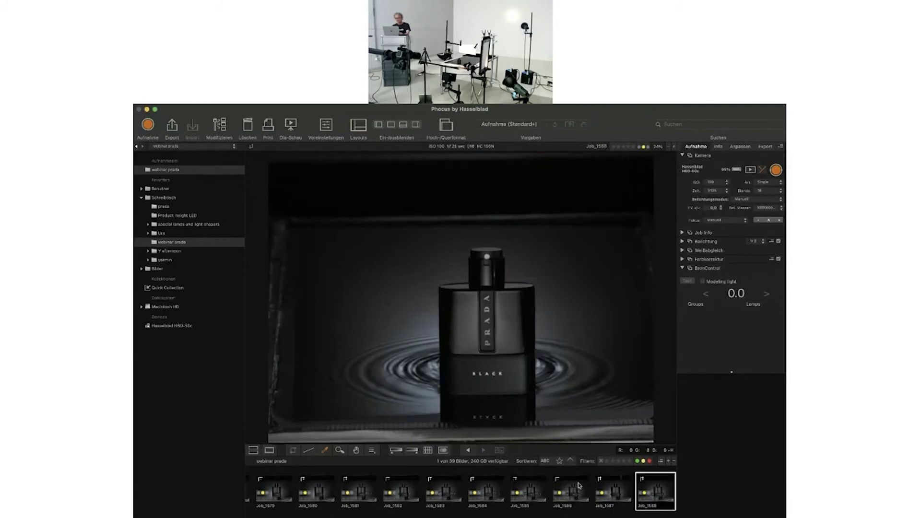
# Compare the ripples in the last three frames, Job_1586 to Job_1588, once more
pyautogui.press('Left')
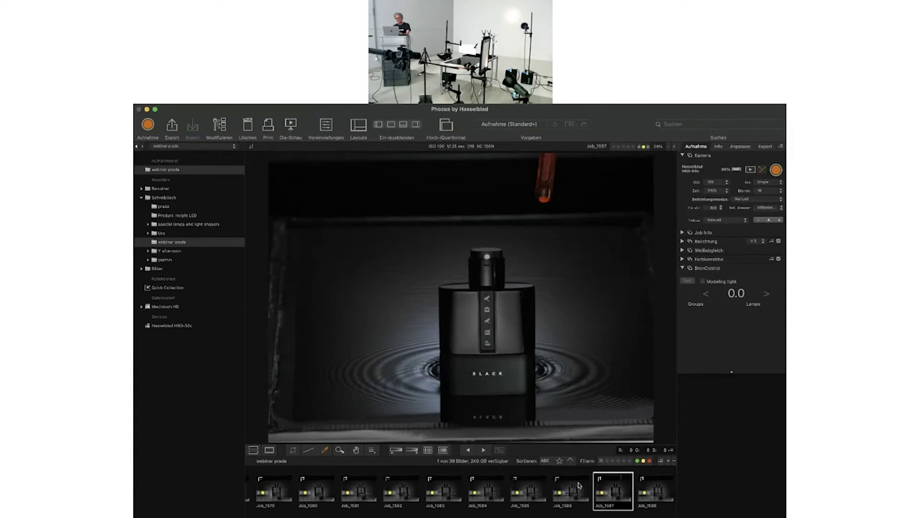
pyautogui.press('Left')
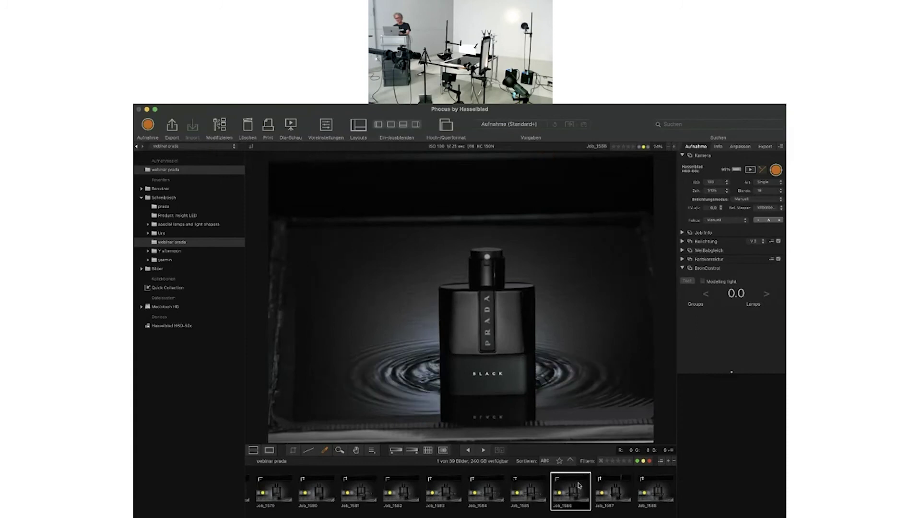
pyautogui.press('Right')
pyautogui.press('Right')
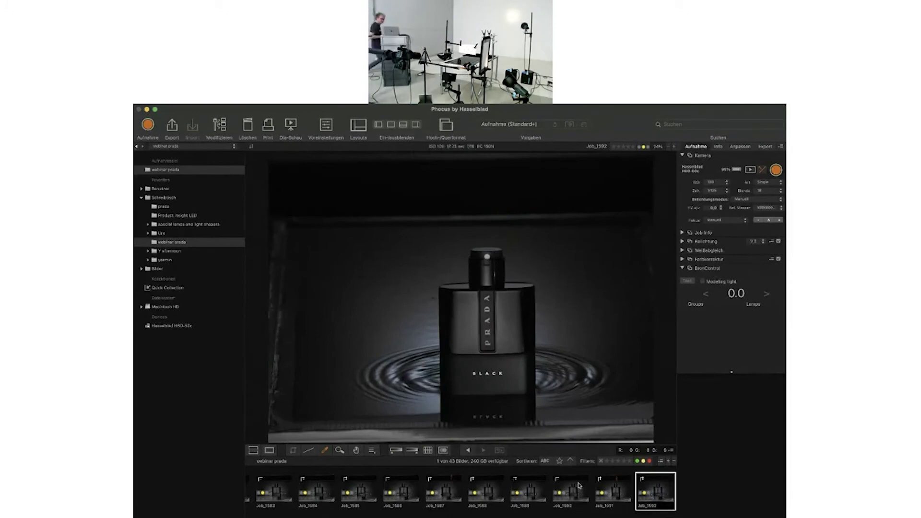
# Review the newest ripple shots backwards from frame Job_1592 to Job_1588
pyautogui.press('Left')
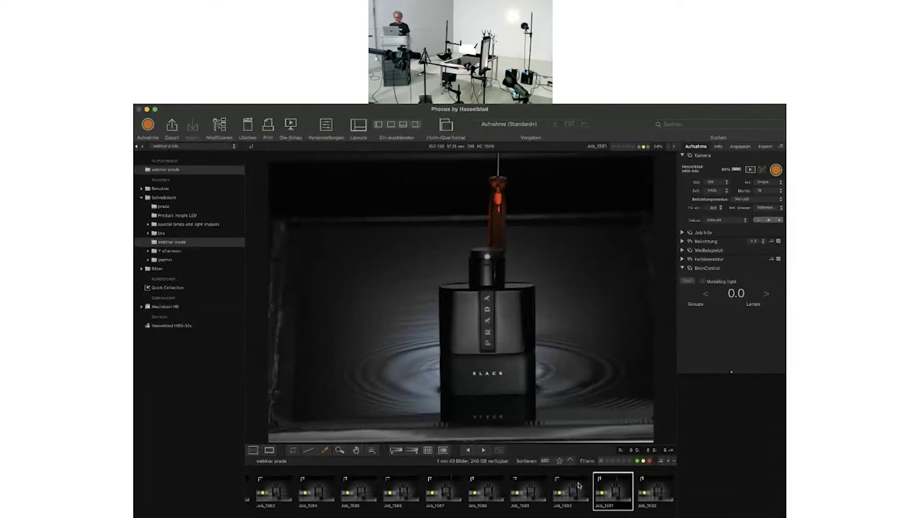
pyautogui.click(579, 485)
pyautogui.press('Left')
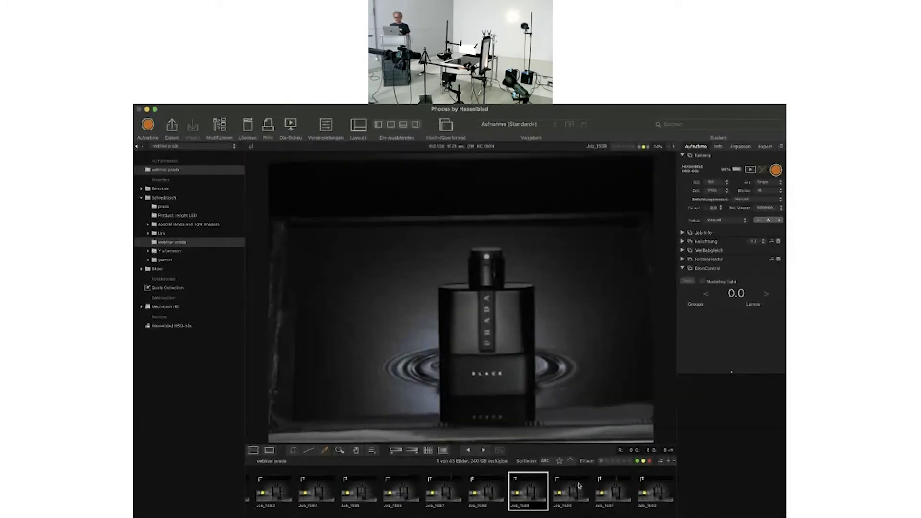
pyautogui.press('Left')
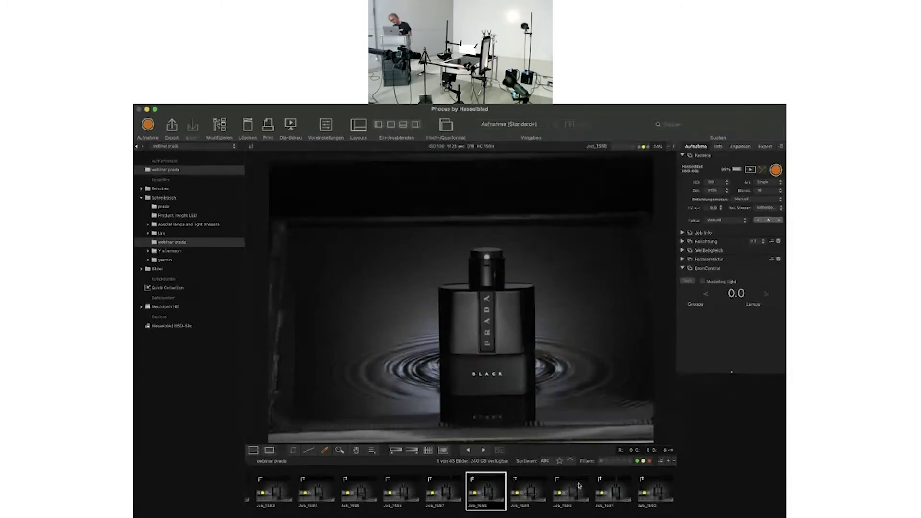
# Go through the newest ripple shots forwards from frame Job_1588 to Job_1592, comparing the wave patterns around the bottle
pyautogui.press('Left')
pyautogui.press('Right')
pyautogui.press('Right')
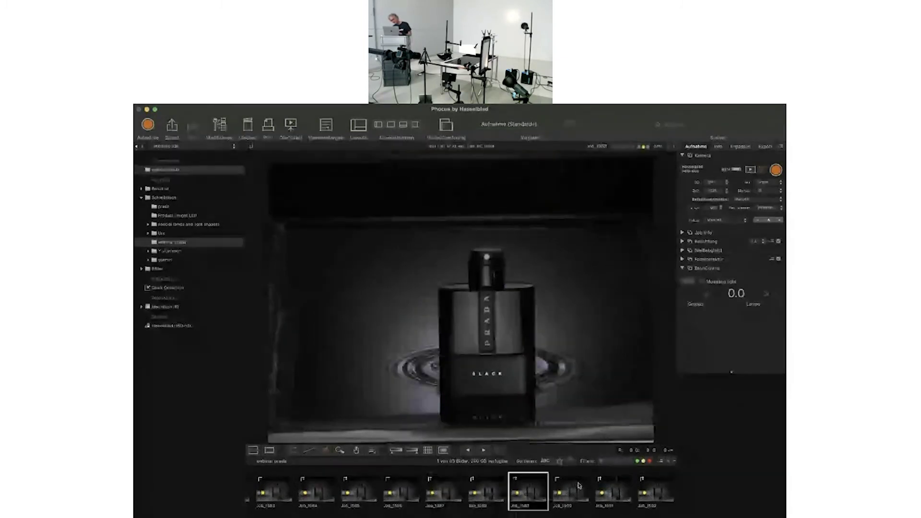
pyautogui.press('Right')
pyautogui.press('Right')
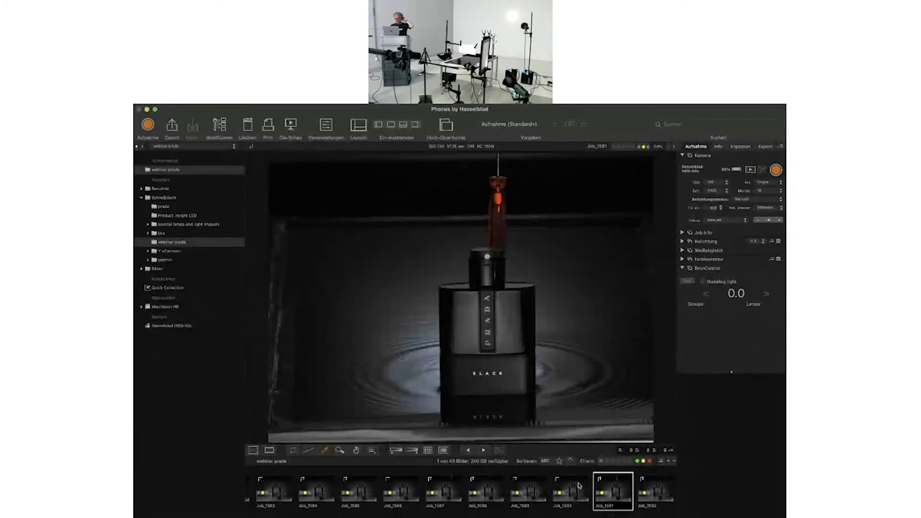
pyautogui.press('Right')
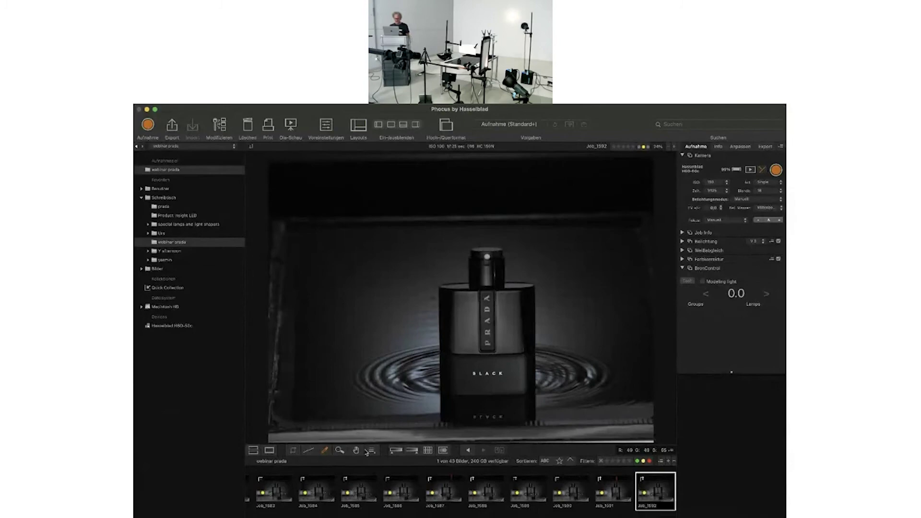
# Crop frame Job_1592 closely around the bottle and its ripples, cutting off the set edges, and minimize the window
pyautogui.click(294, 451)
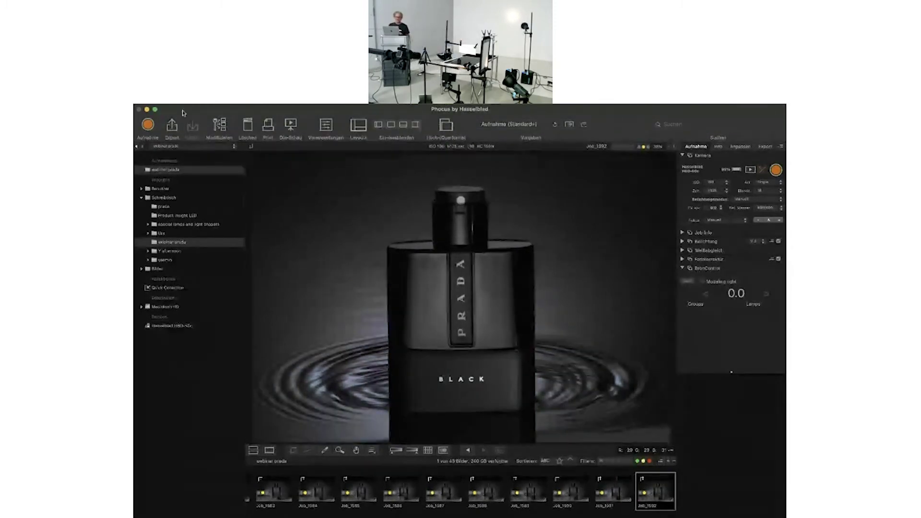
pyautogui.click(147, 110)
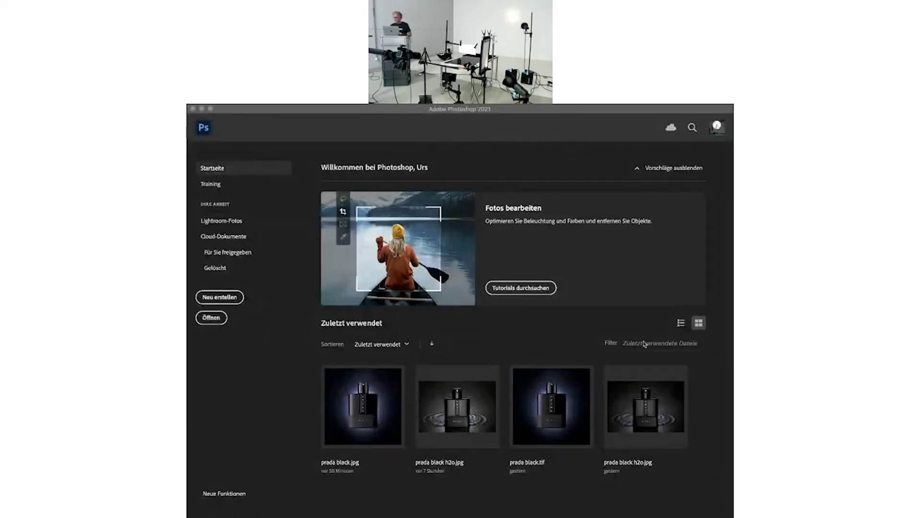
# In Photoshop, open the recently used image prada black h2o.jpg to view the finished retouched version, and close the window
pyautogui.click(680, 298)
pyautogui.click(464, 406)
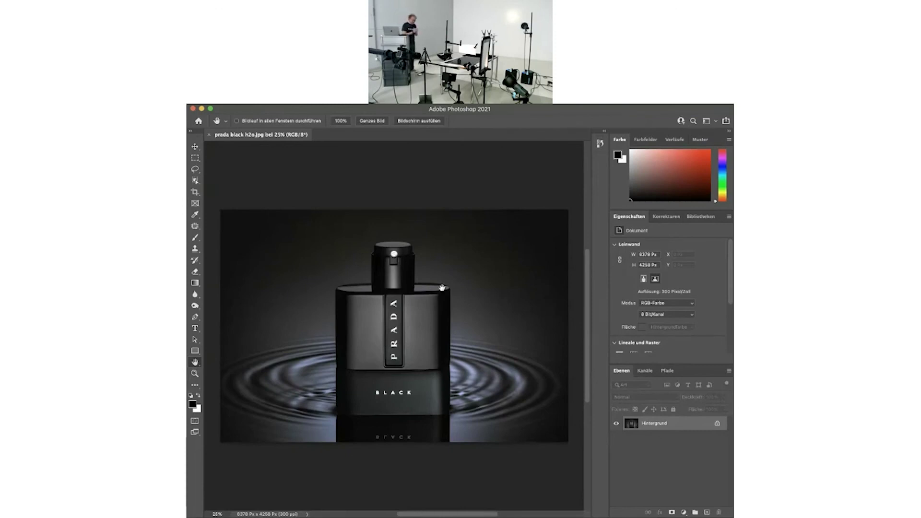
pyautogui.click(193, 109)
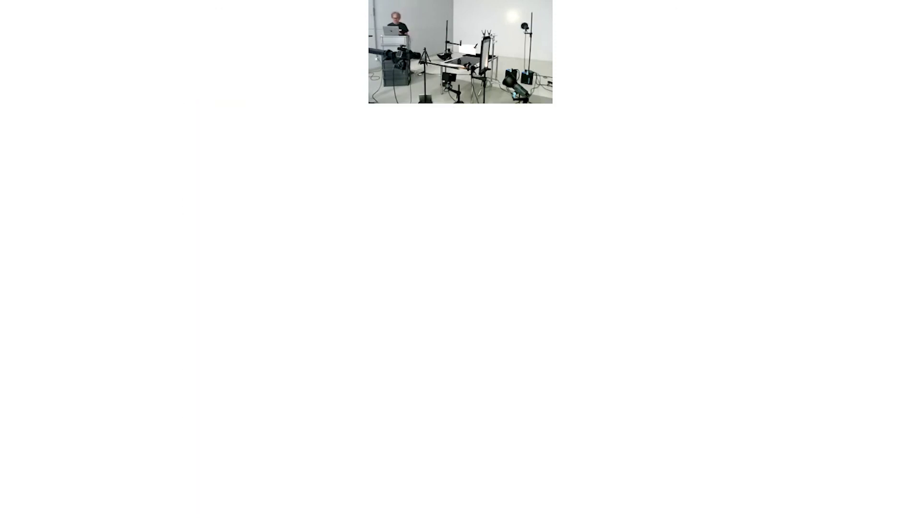